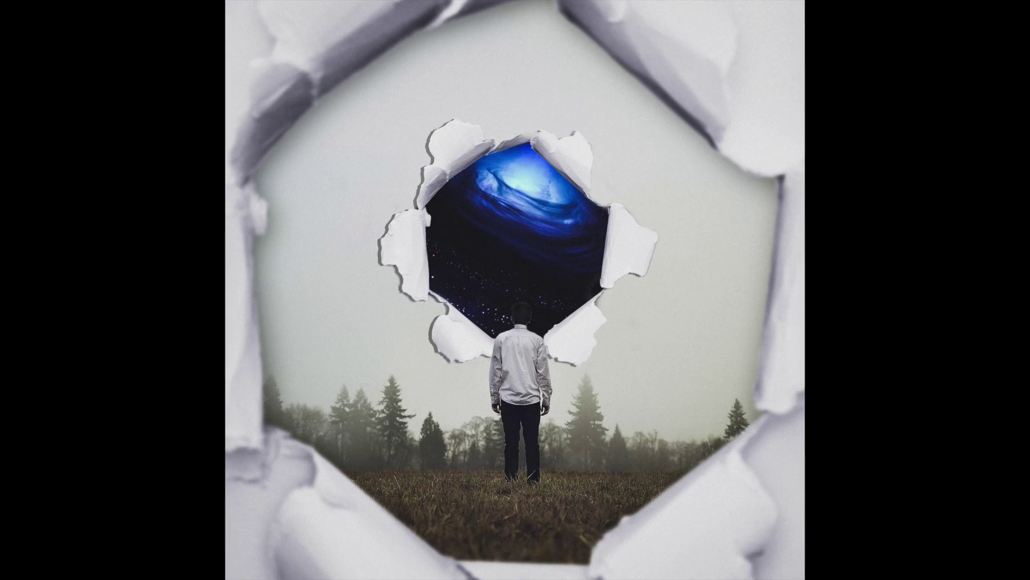
Step: Bring up the Open dialog on The Hole In The Sky project folder
key(super+o)
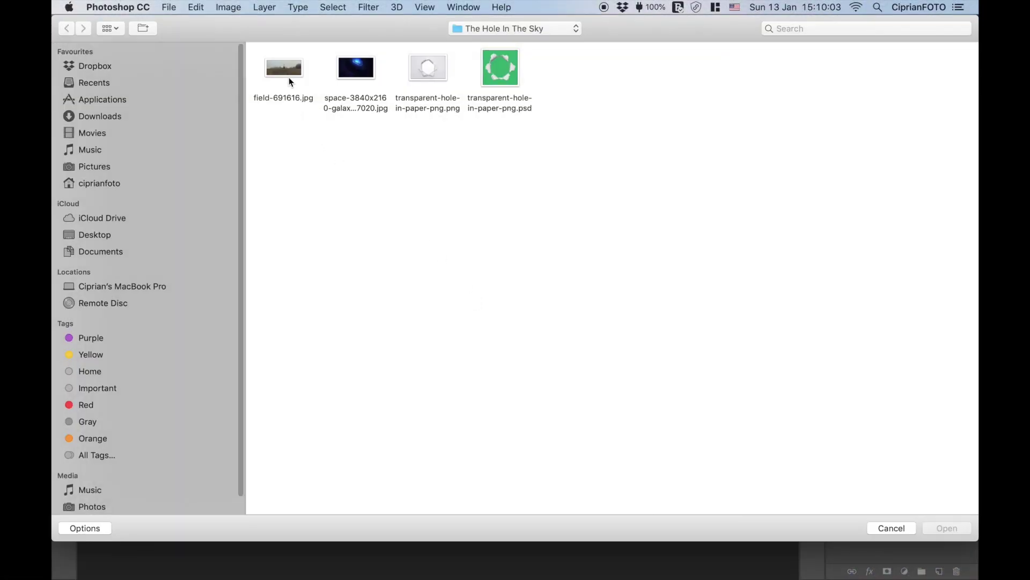
Step: Open field-691616.jpg and rename its background layer to 'field'
double_click(289, 75)
double_click(892, 419)
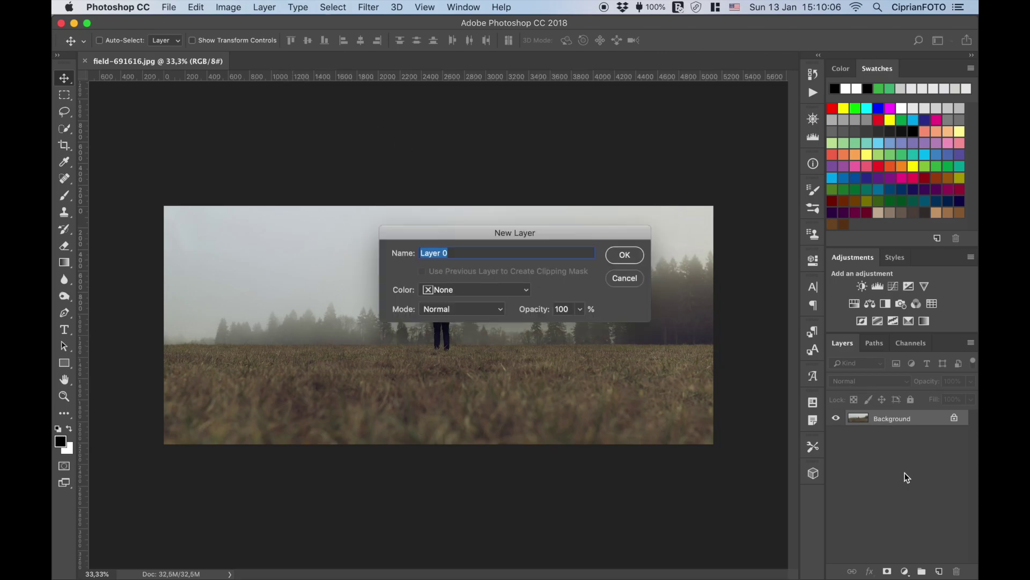
text(field)
key(Return)
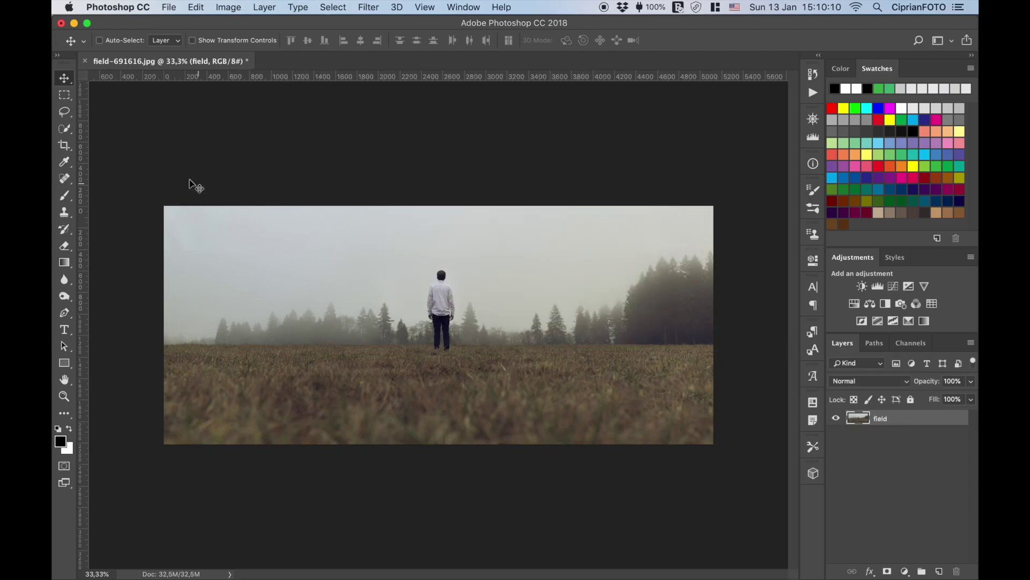
Step: Crop the image to a 1:1 square, then expand the canvas with a Content-Aware crop
click(64, 145)
right_click(287, 279)
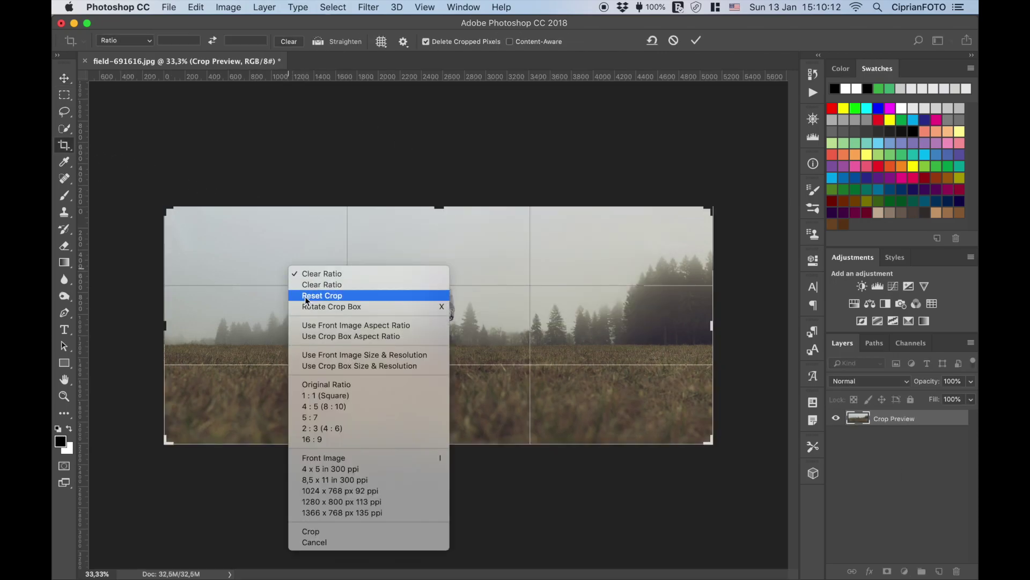
click(337, 397)
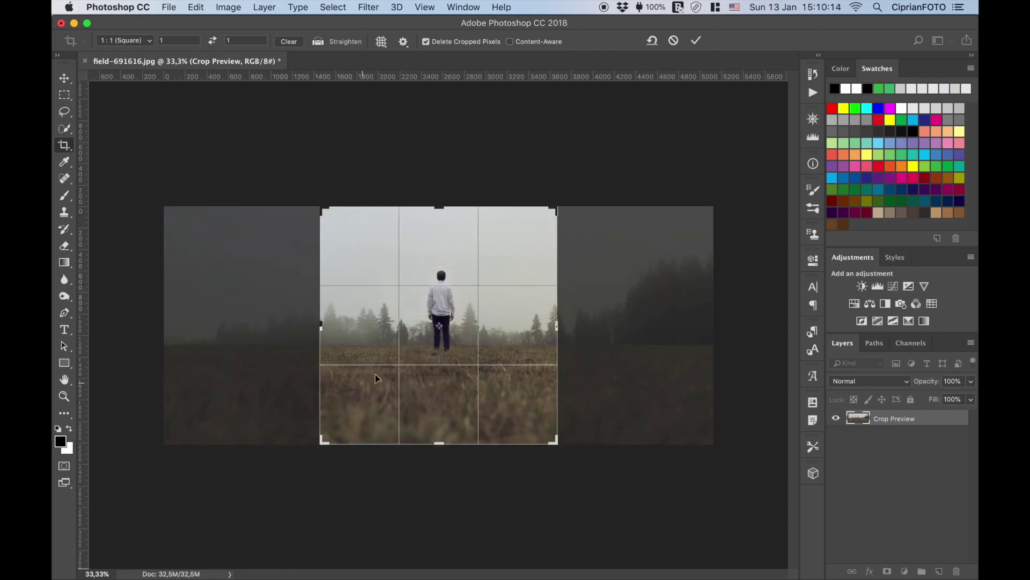
click(696, 40)
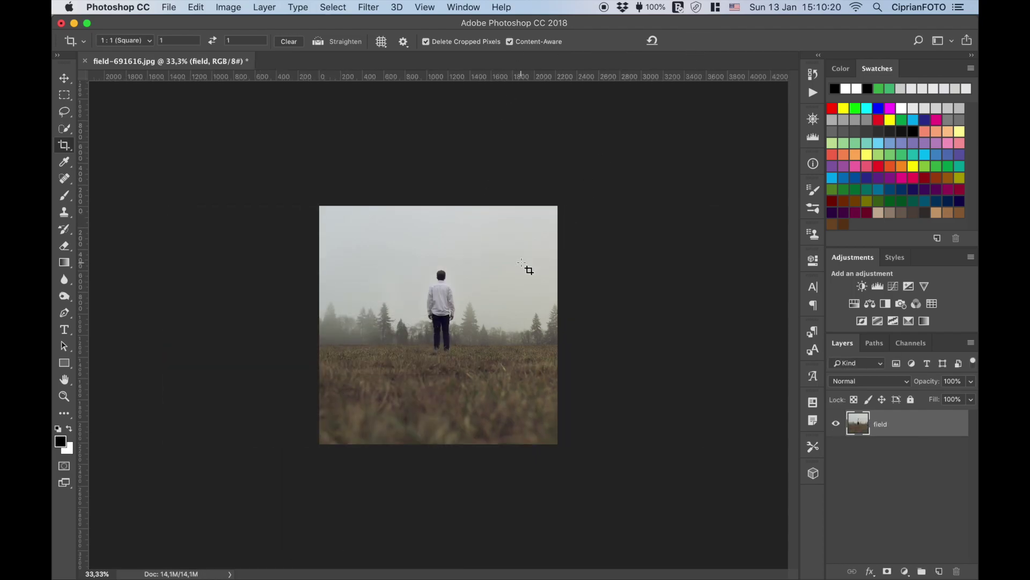
click(525, 267)
drag(464, 208, 459, 147)
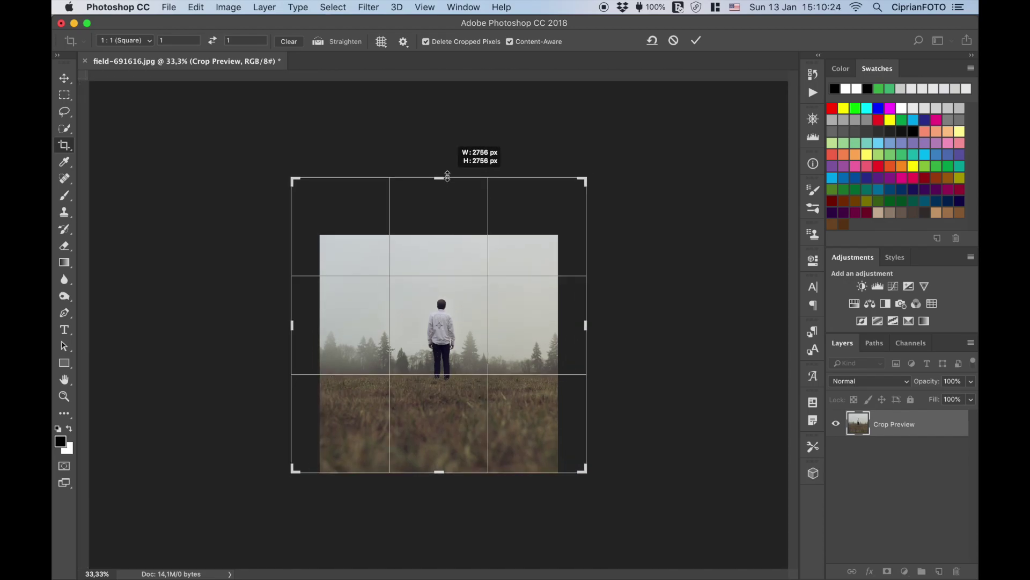
click(696, 41)
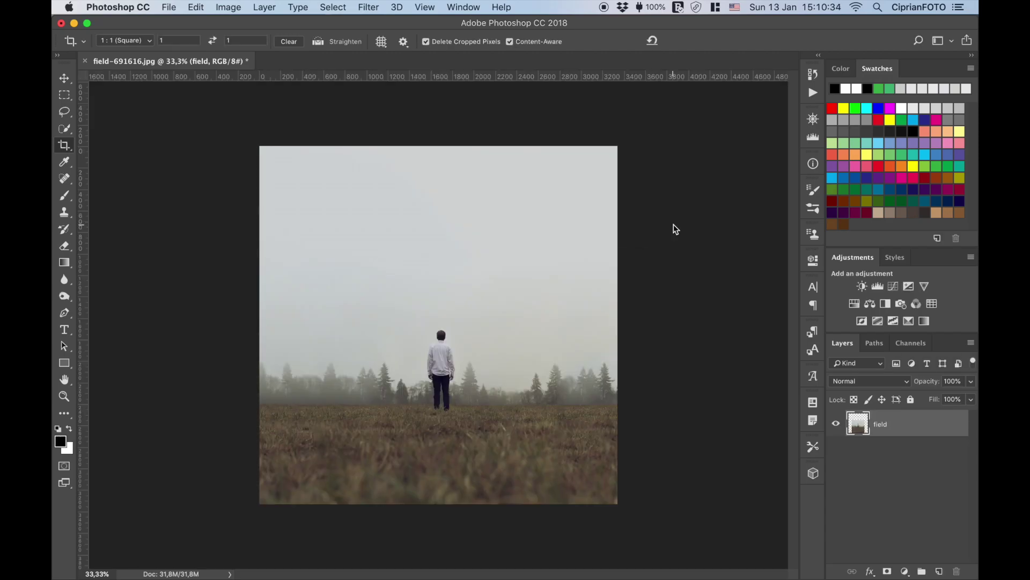
Step: Scale the field layer up, recrop away the overflow, and fit the image on screen
key(ctrl+t)
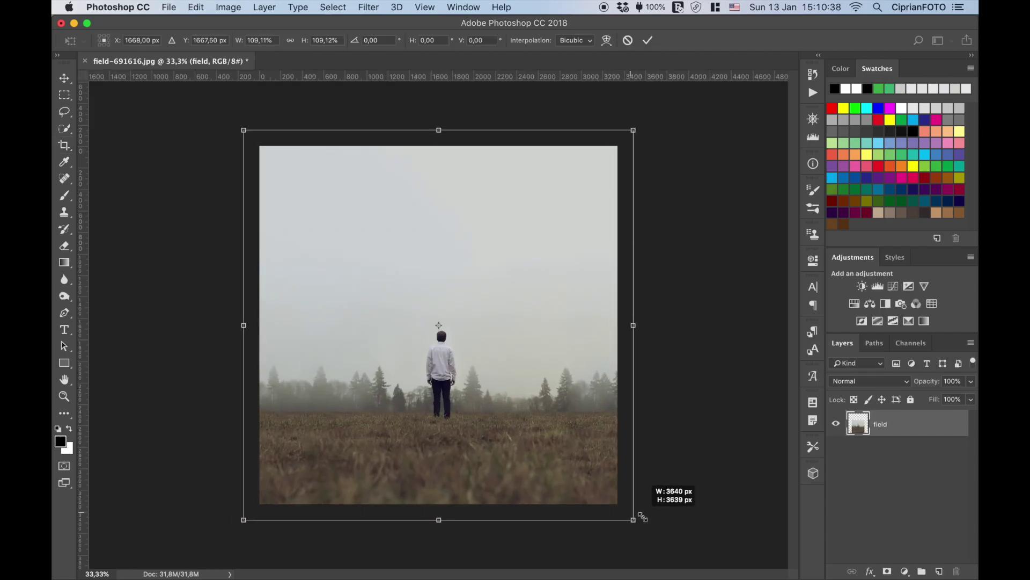
mouse_move(618, 504)
mouse_down()
mouse_move(680, 531)
mouse_move(709, 560)
mouse_up()
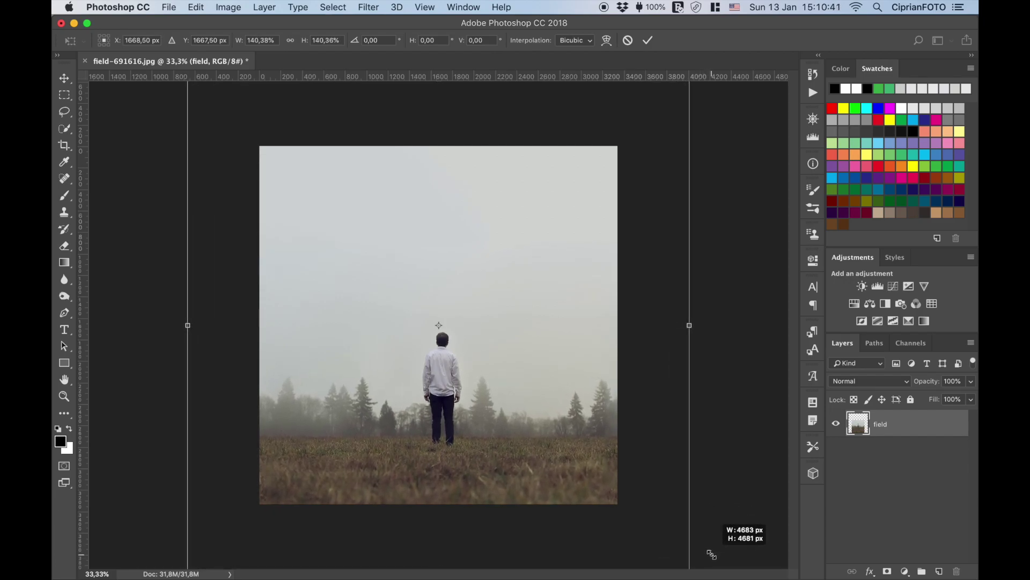
click(648, 40)
key(c)
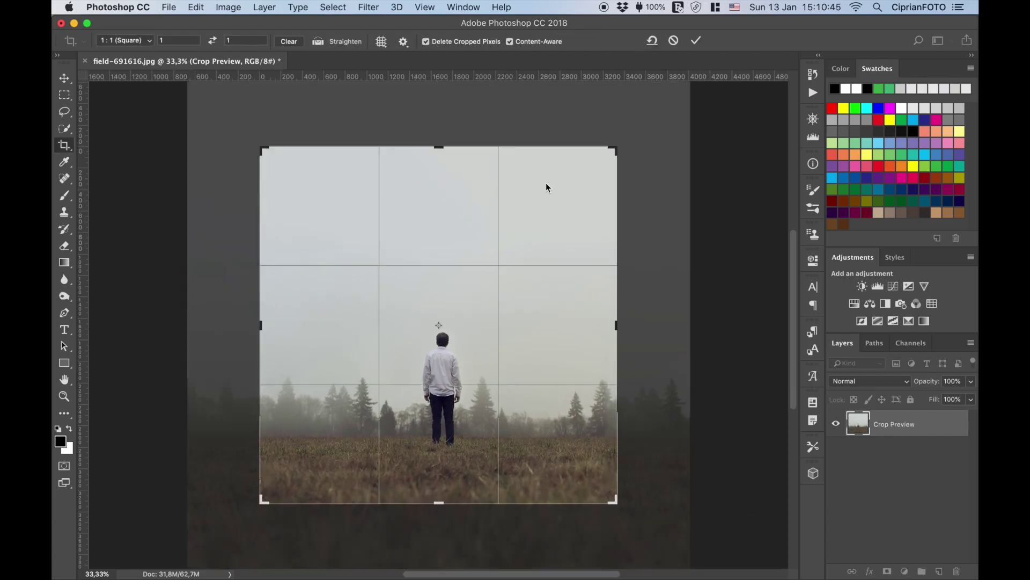
click(696, 42)
key(super+0)
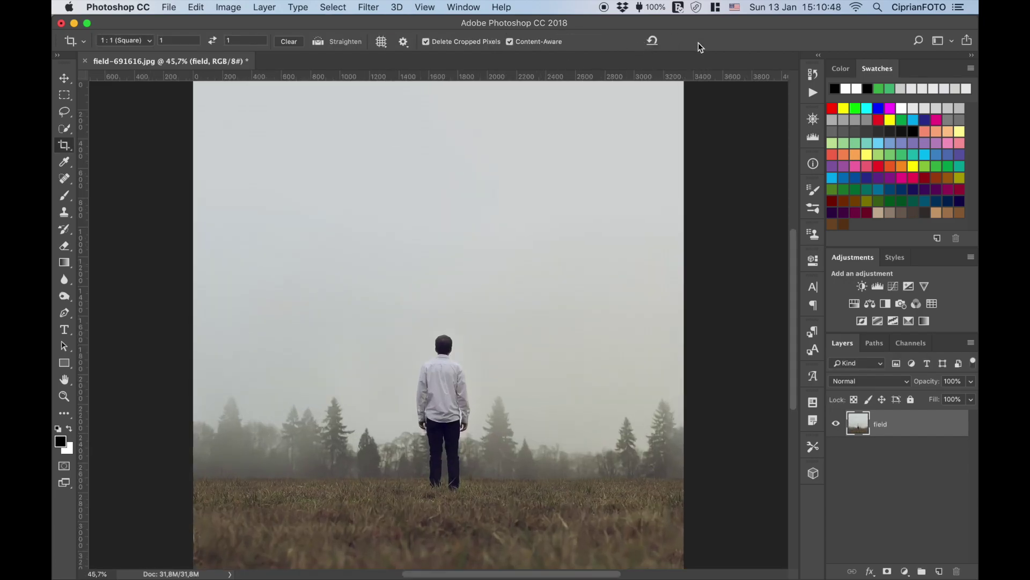
Step: Quick-select the man and copy him onto a new layer named 'man'
click(66, 78)
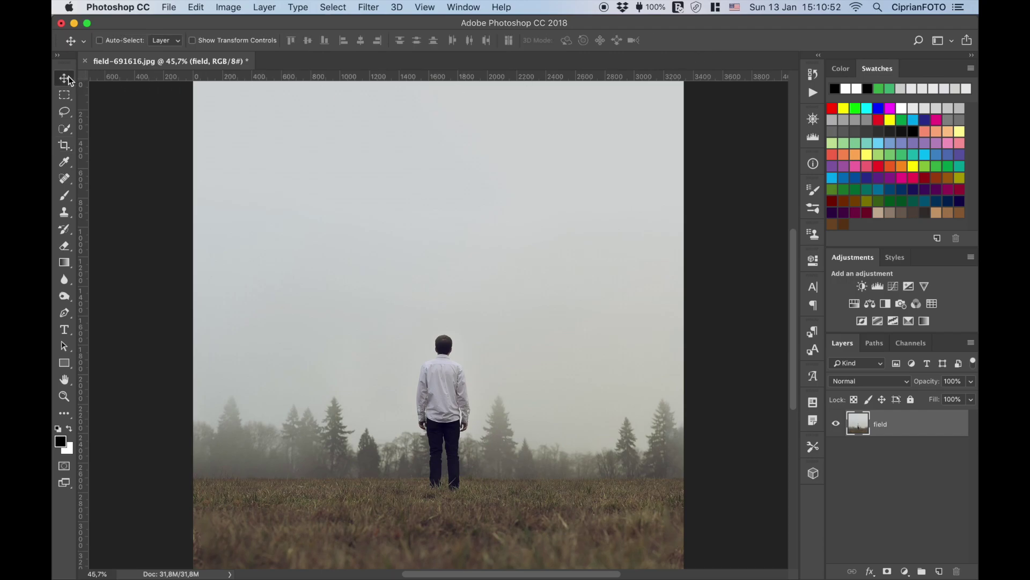
click(65, 129)
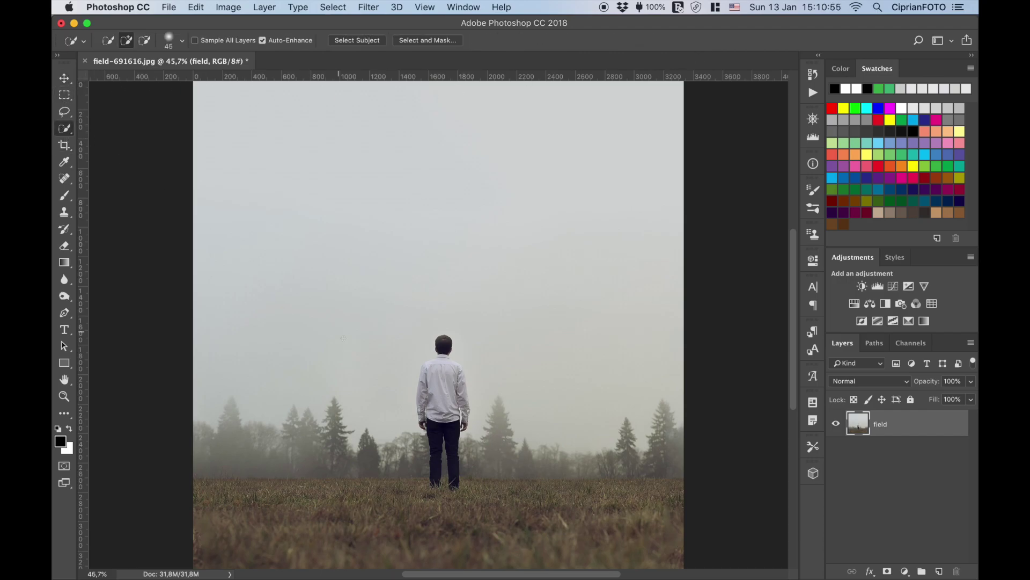
drag(449, 403, 450, 433)
key(ctrl+j)
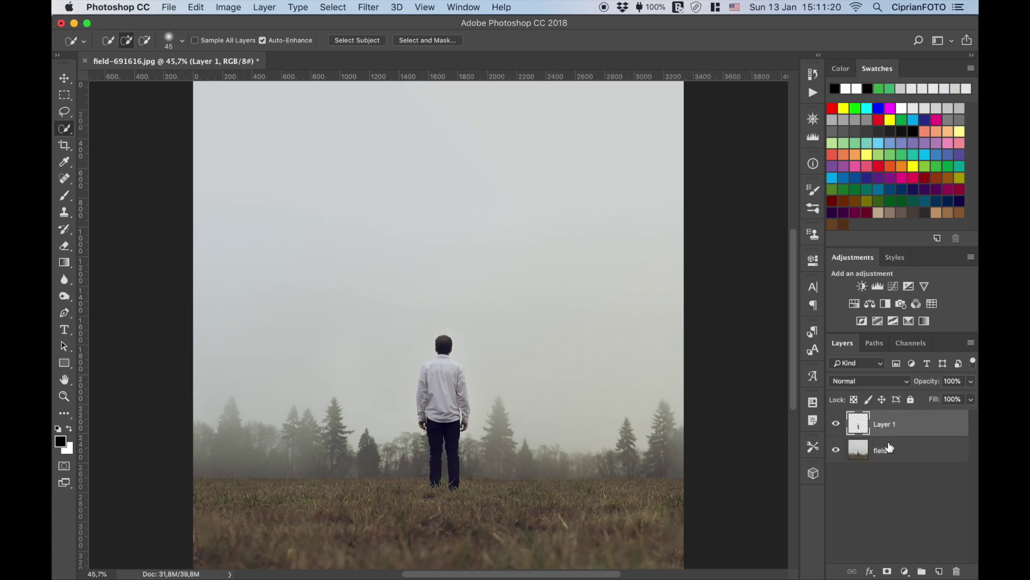
double_click(880, 423)
text(man)
key(Return)
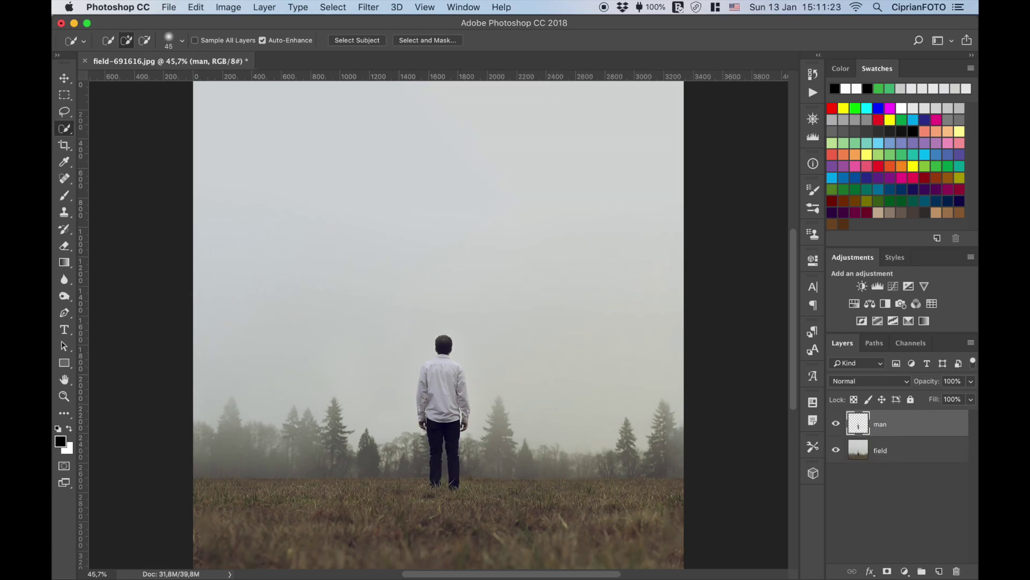
Step: Content-Aware Fill the man's outline on the field layer, toggling 'man' to check
ctrl+click(858, 433)
click(862, 460)
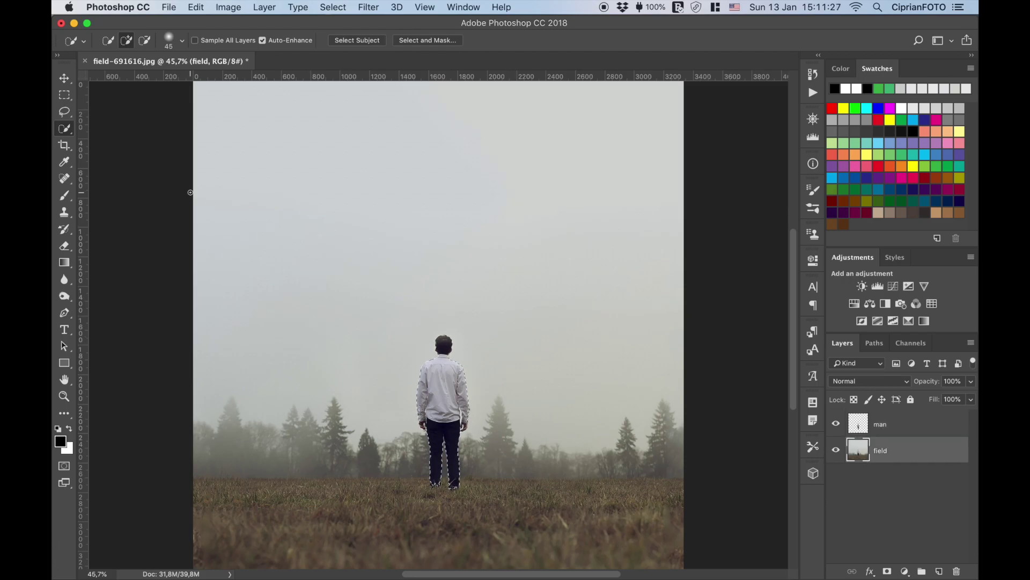
key(v)
click(195, 7)
click(229, 208)
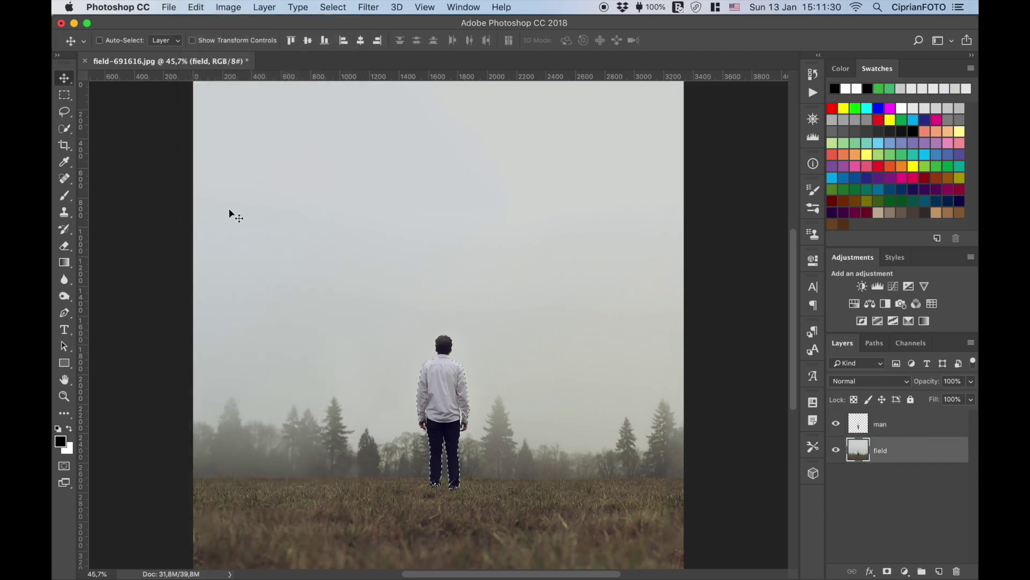
click(599, 222)
click(835, 425)
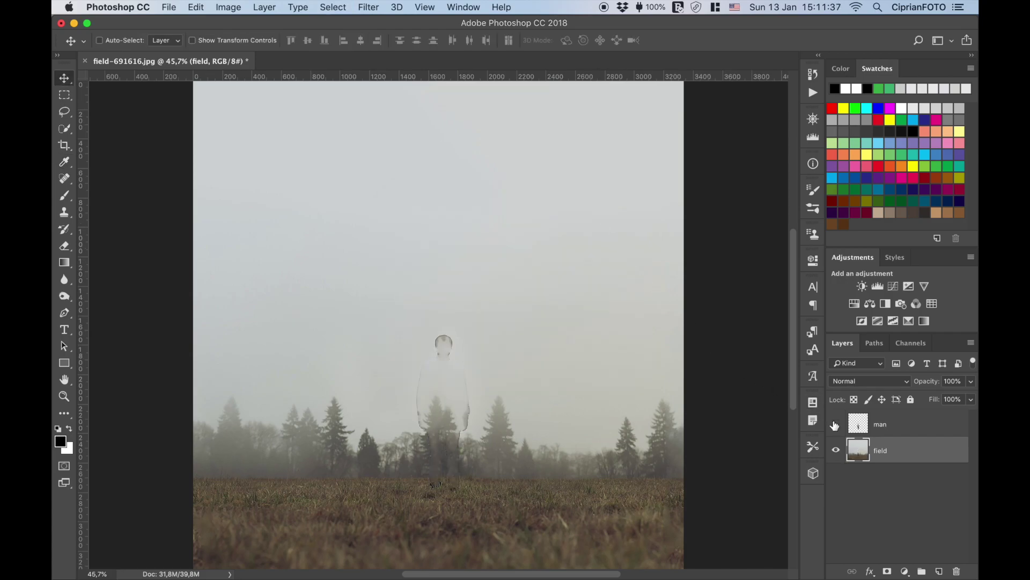
click(835, 425)
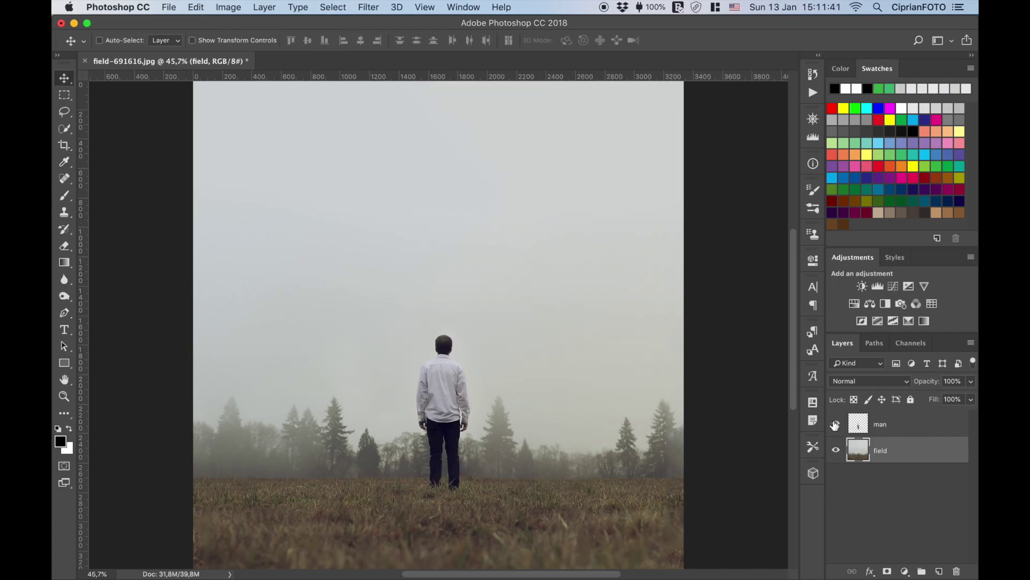
right_click(406, 60)
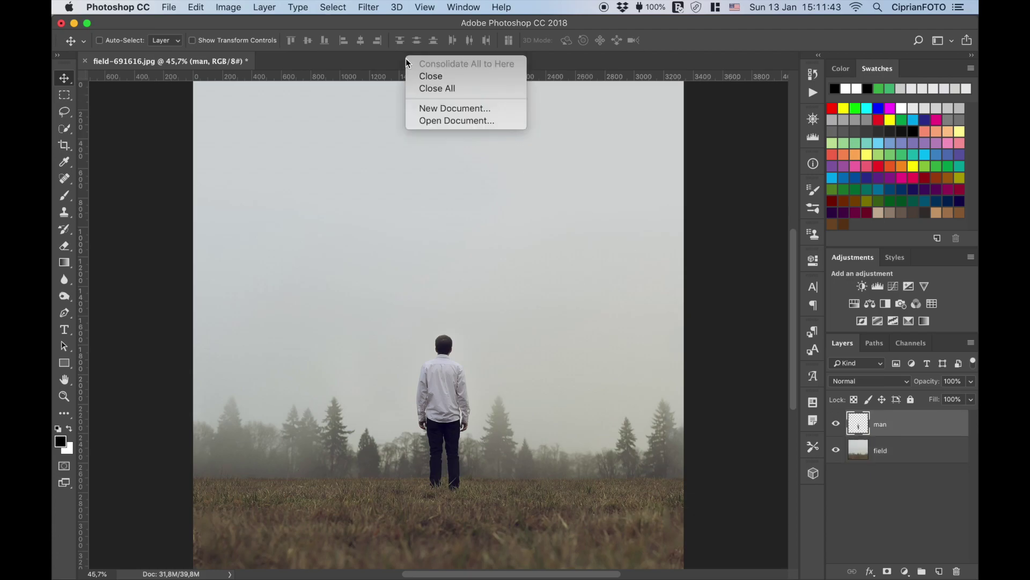
Step: Open the torn-paper hole file and drag its layer into the field document below 'man'
click(445, 120)
double_click(495, 68)
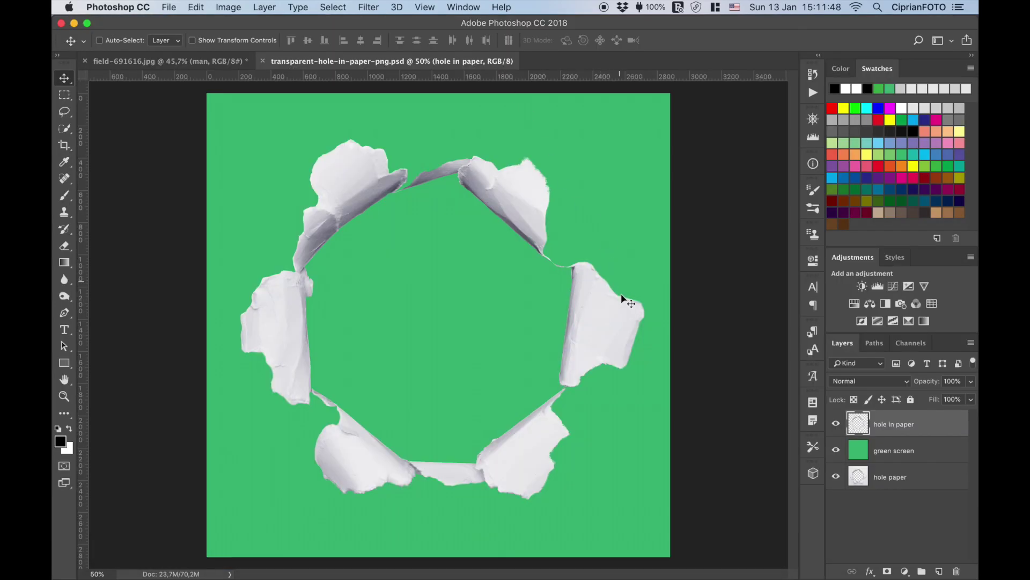
drag(621, 297, 315, 113)
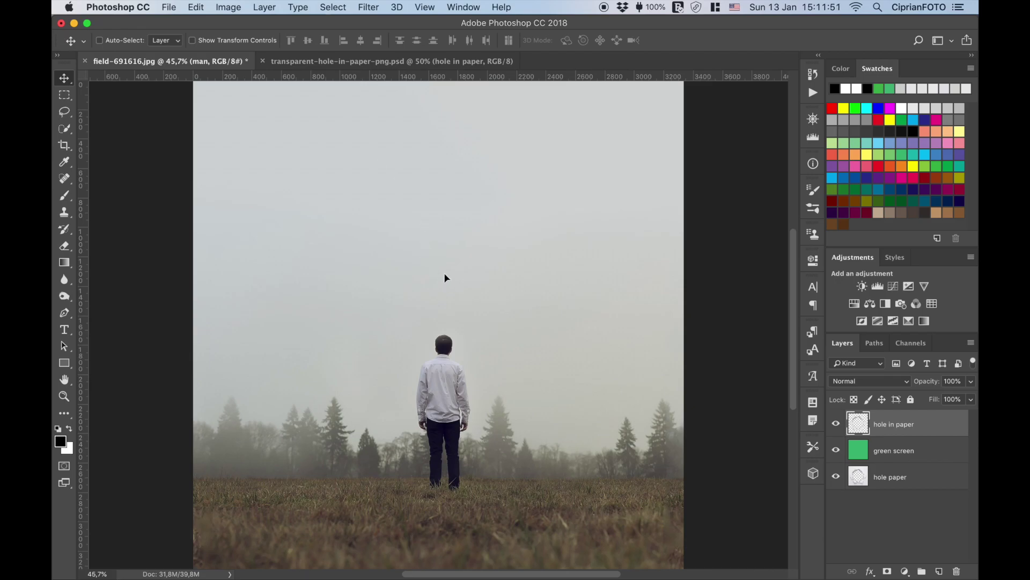
drag(445, 277, 449, 281)
drag(859, 424, 852, 451)
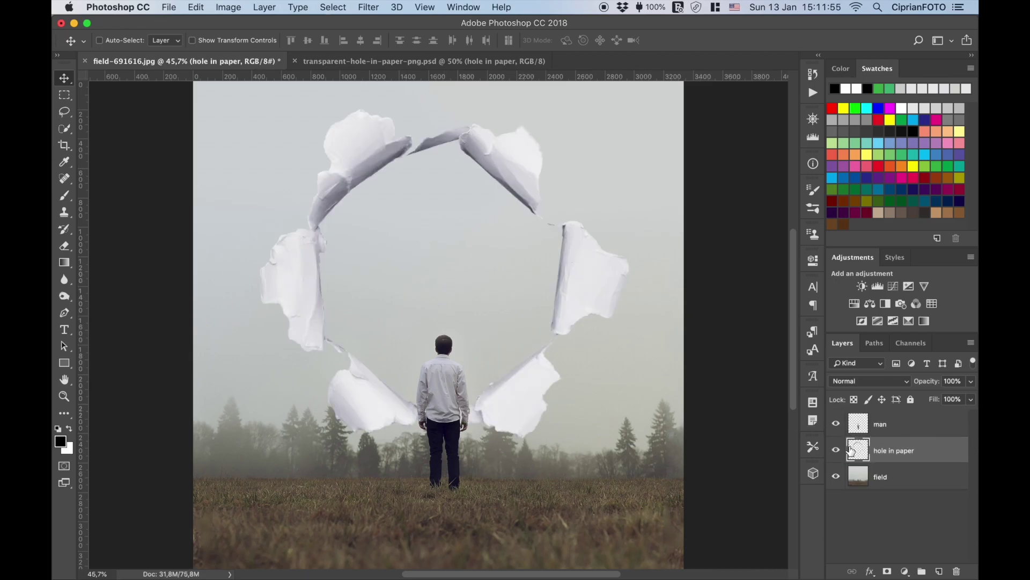
Step: Shrink the torn-paper hole, shift it slightly left, and select the source's hole paper layer
key(ctrl+t)
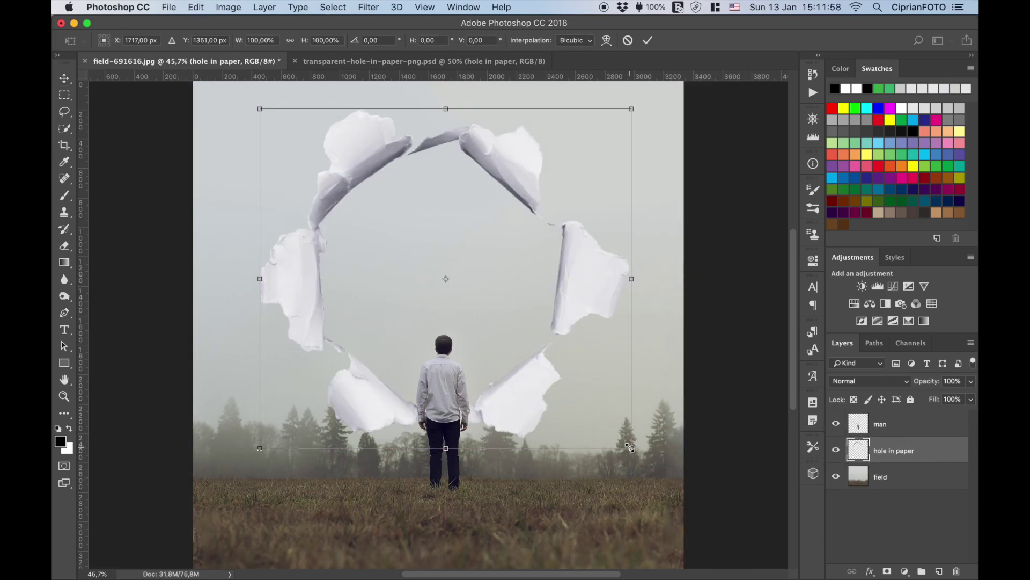
drag(630, 447, 576, 369)
key(Return)
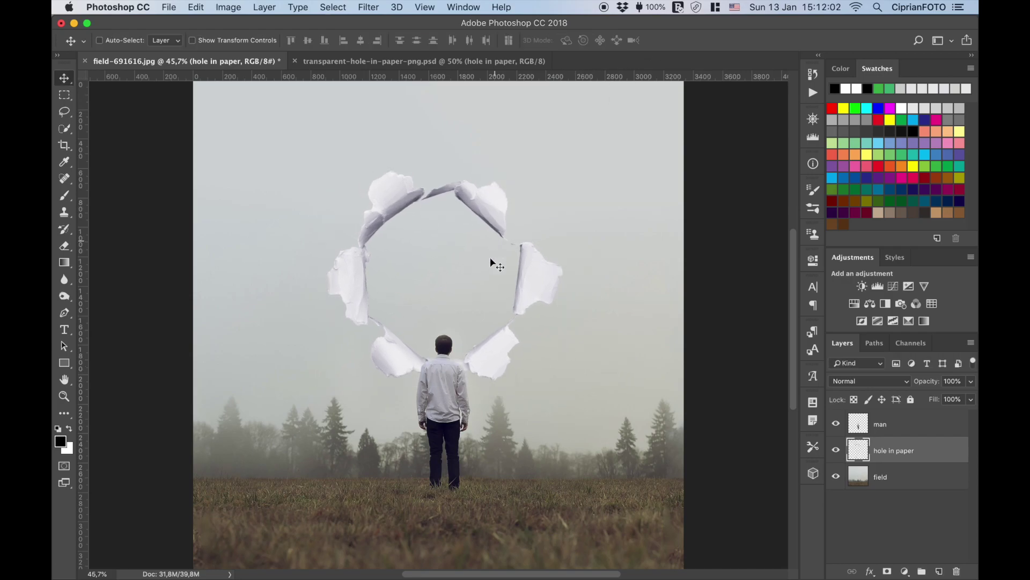
drag(491, 259, 496, 359)
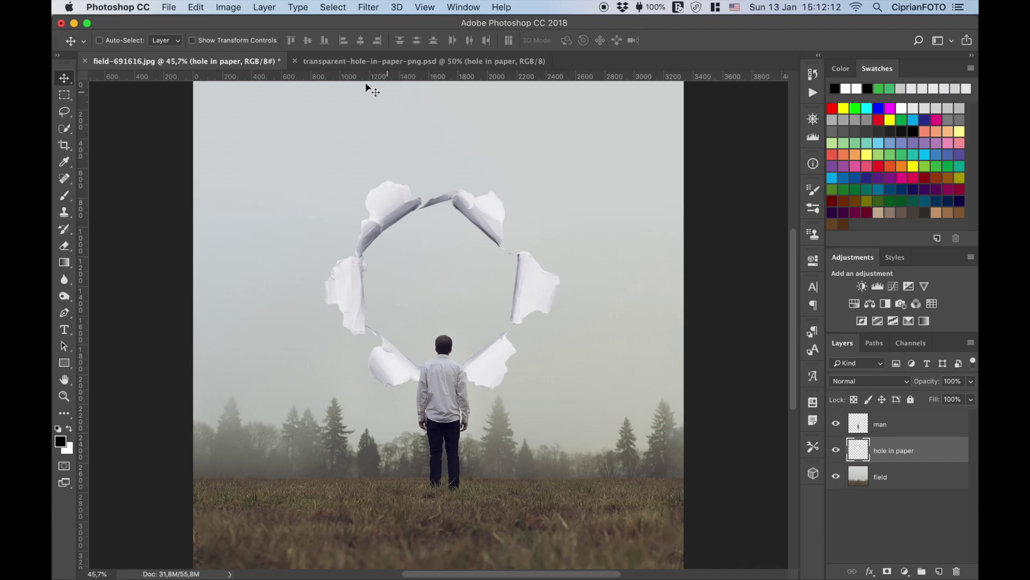
click(375, 62)
click(857, 482)
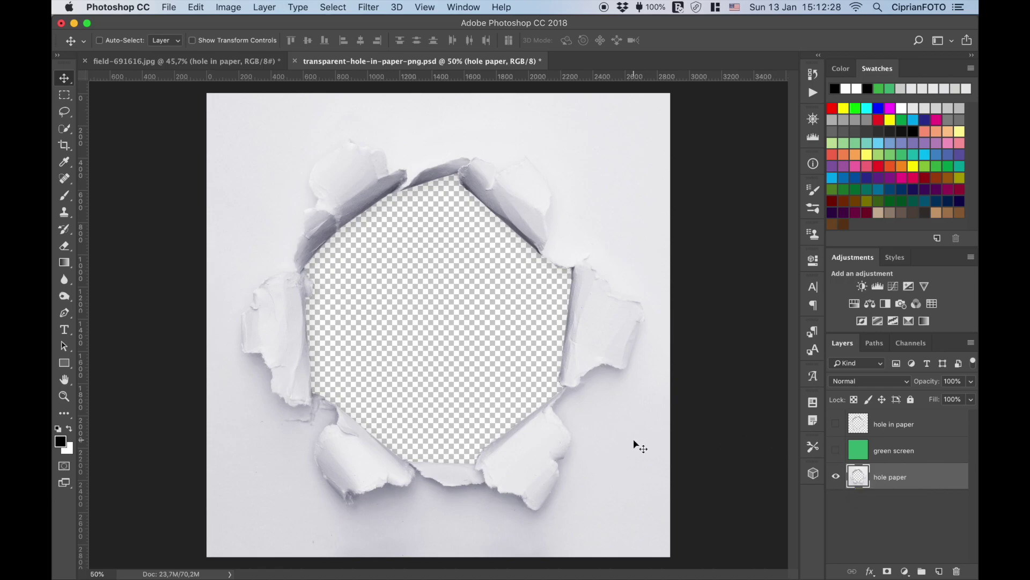
Step: Drag the hole paper layer into the field image and centre it over the scene
drag(633, 439, 248, 65)
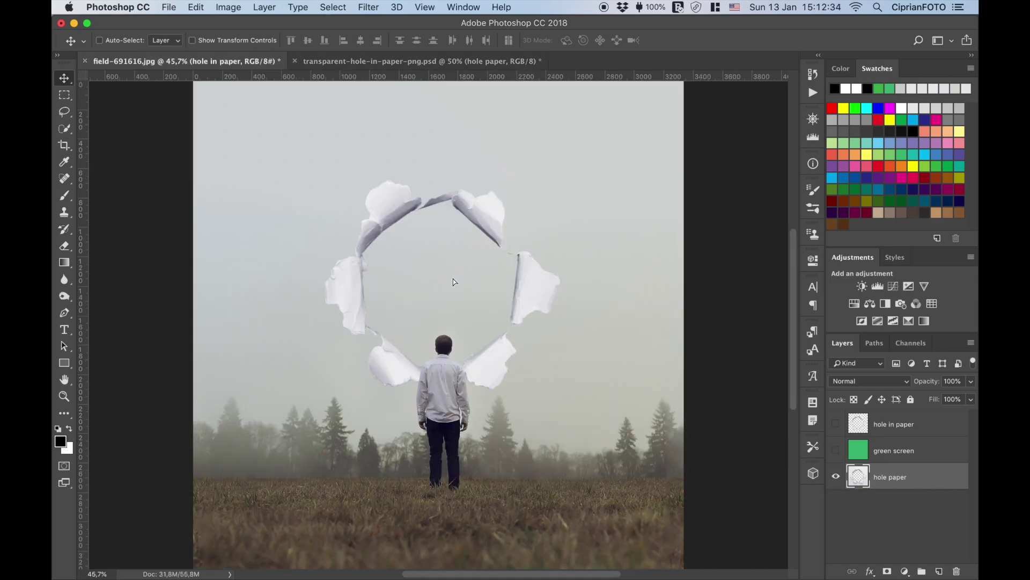
drag(453, 282, 444, 334)
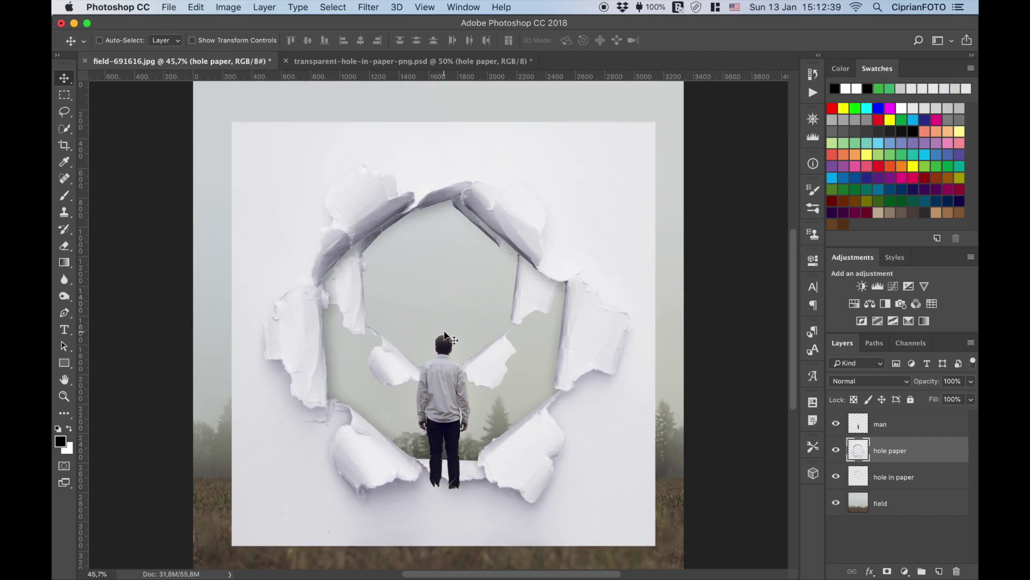
key(super+minus)
drag(547, 394, 552, 420)
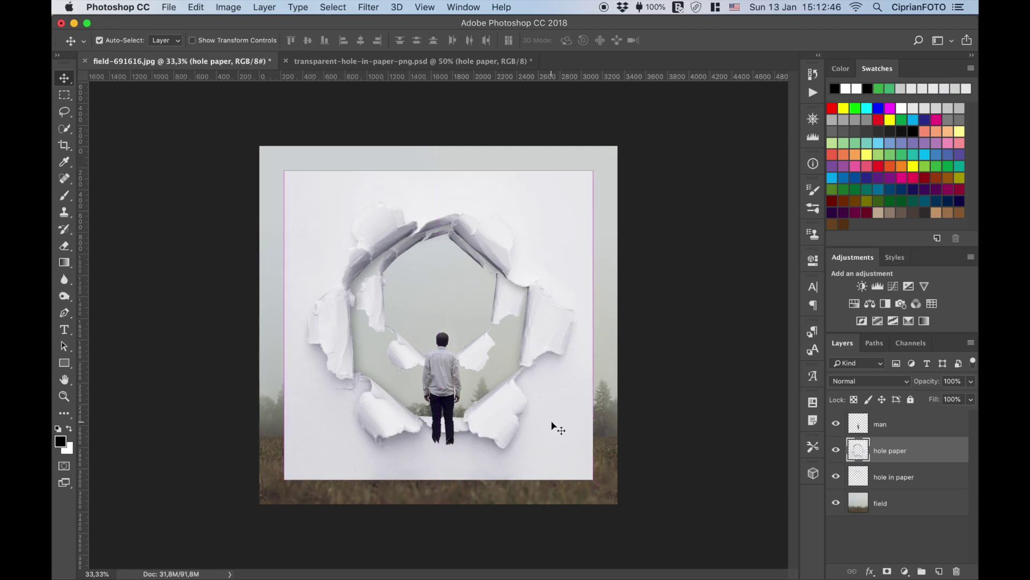
Step: Enlarge the torn-paper frame to about 183%, hide it, and close the source document
key(super+t)
drag(593, 480, 751, 578)
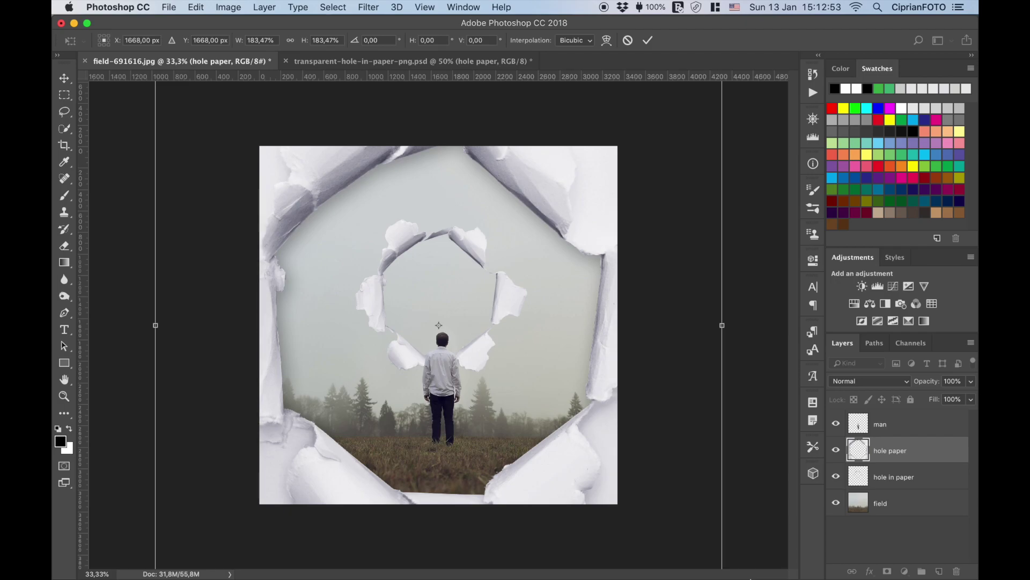
key(Return)
key(super+0)
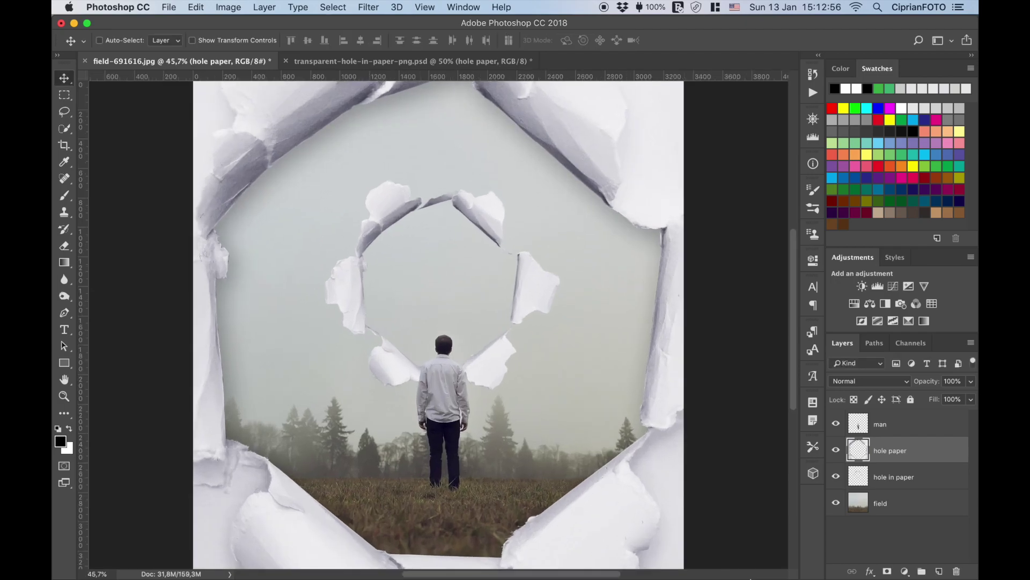
click(836, 451)
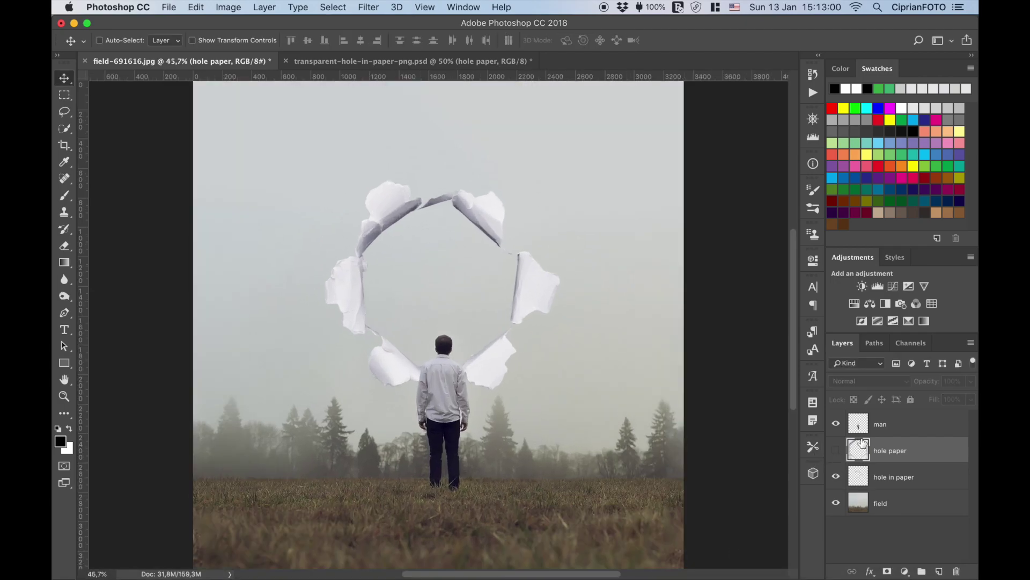
click(862, 477)
click(296, 61)
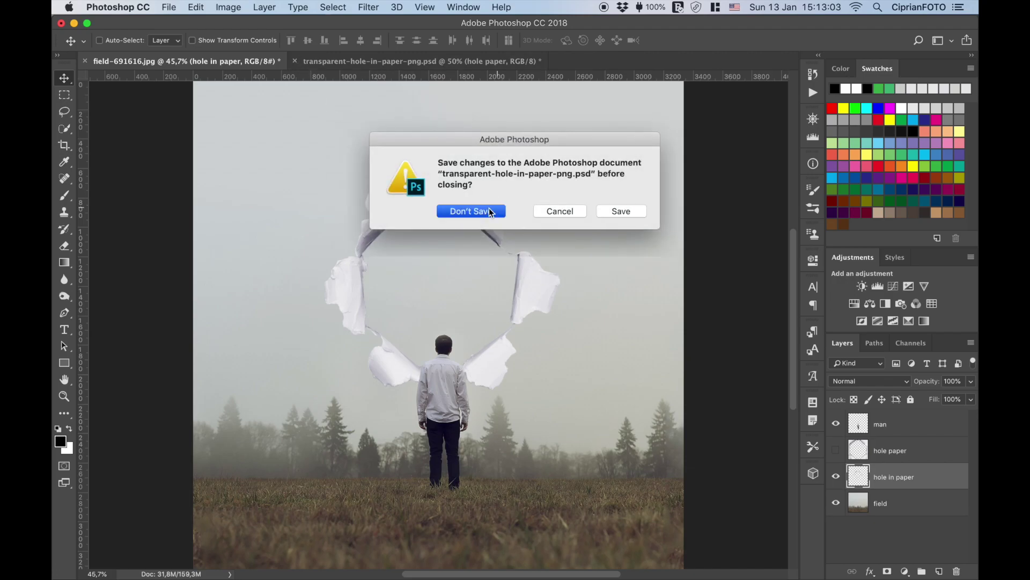
Step: Close the torn-paper source without saving and bring the galaxy image into the field document
click(487, 209)
right_click(395, 56)
click(429, 117)
double_click(356, 69)
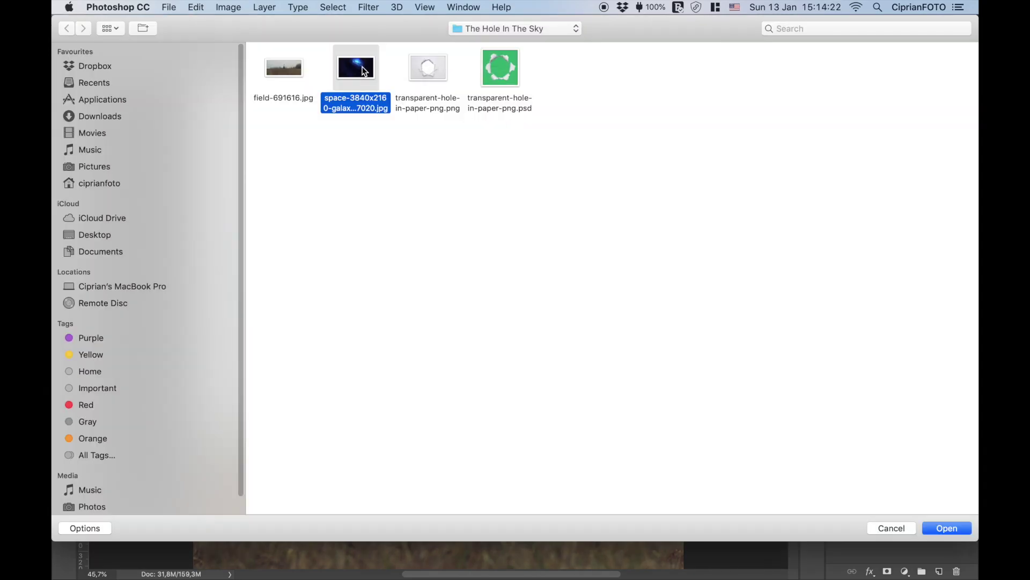
mouse_move(516, 284)
mouse_down()
mouse_move(244, 67)
mouse_move(444, 294)
mouse_move(437, 315)
mouse_up()
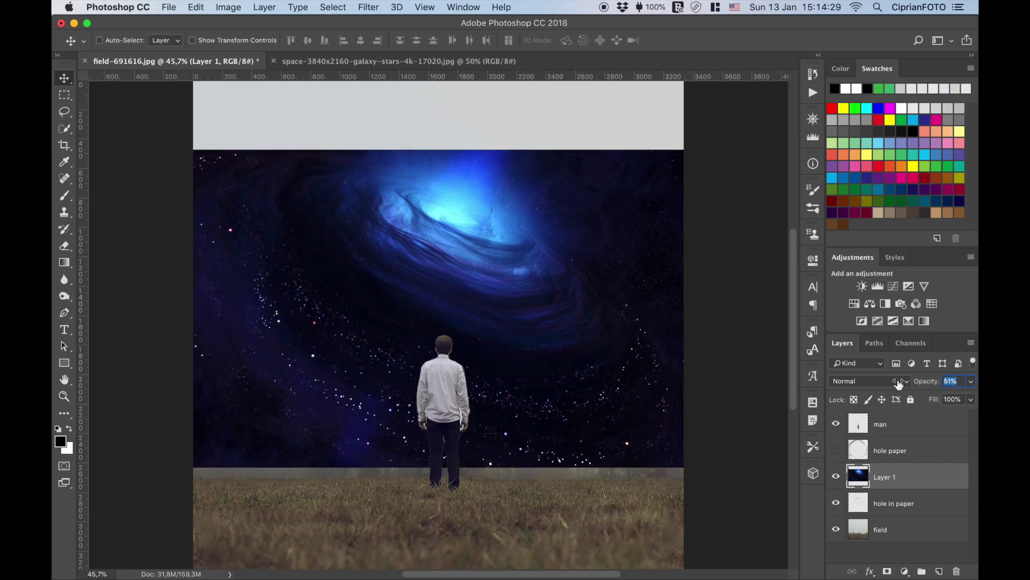
Step: Shrink the galaxy over the small hole, restore full opacity, and select the hole's outline
drag(938, 385, 893, 385)
drag(462, 286, 450, 308)
key(ctrl+t)
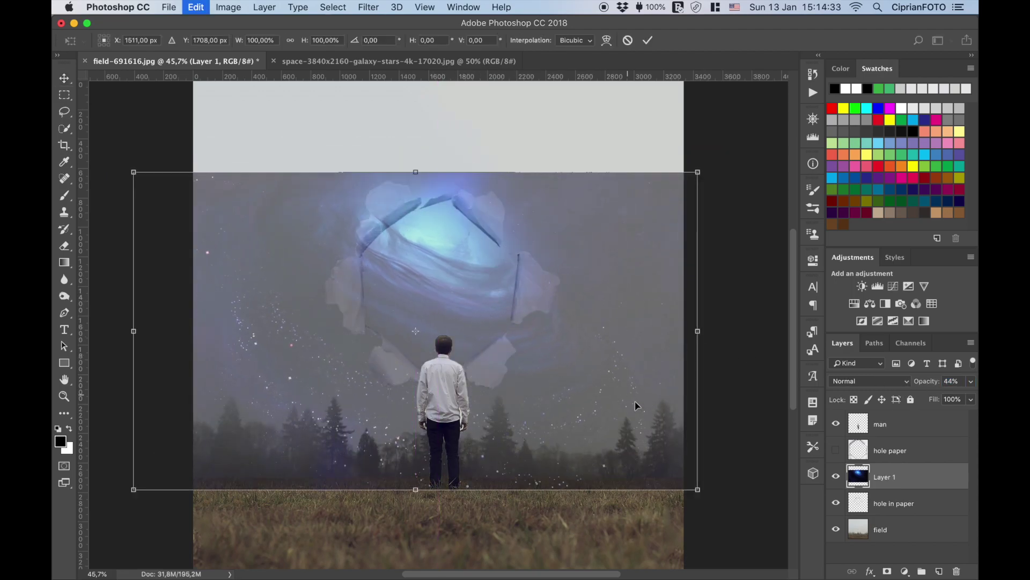
mouse_move(696, 490)
mouse_down()
mouse_move(620, 356)
mouse_move(551, 352)
mouse_move(552, 342)
mouse_up()
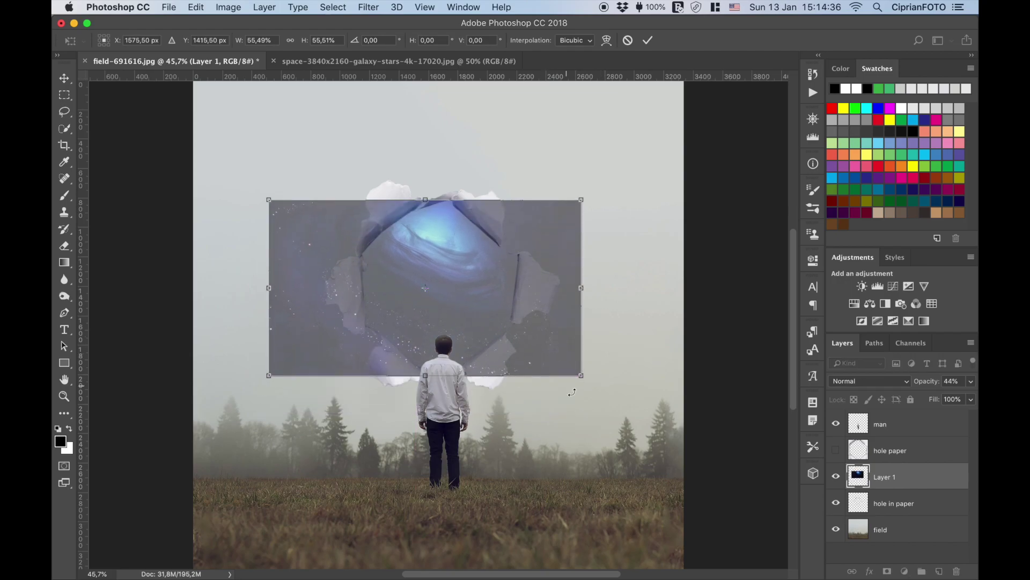
drag(489, 307, 489, 299)
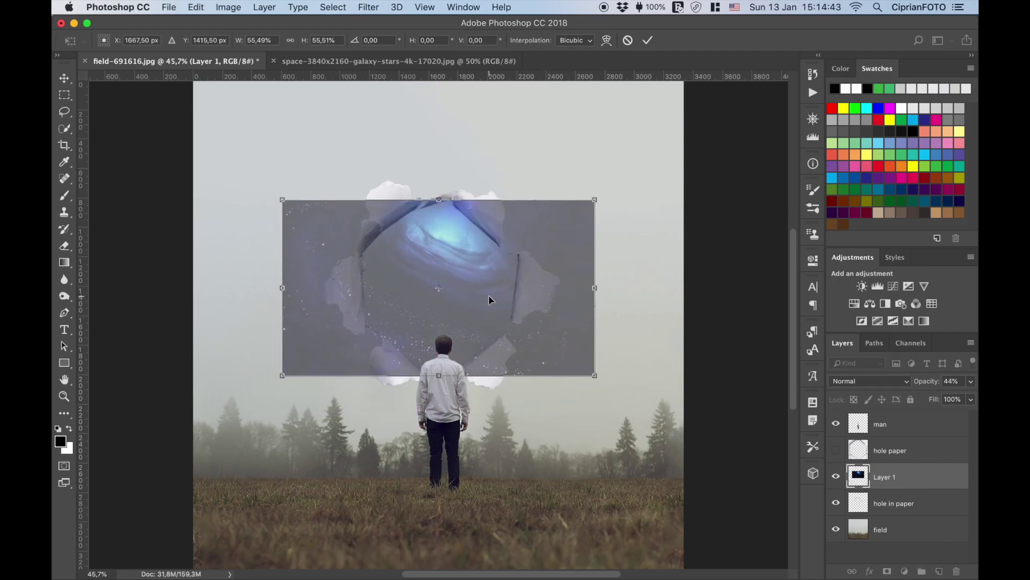
key(Return)
drag(916, 383, 968, 386)
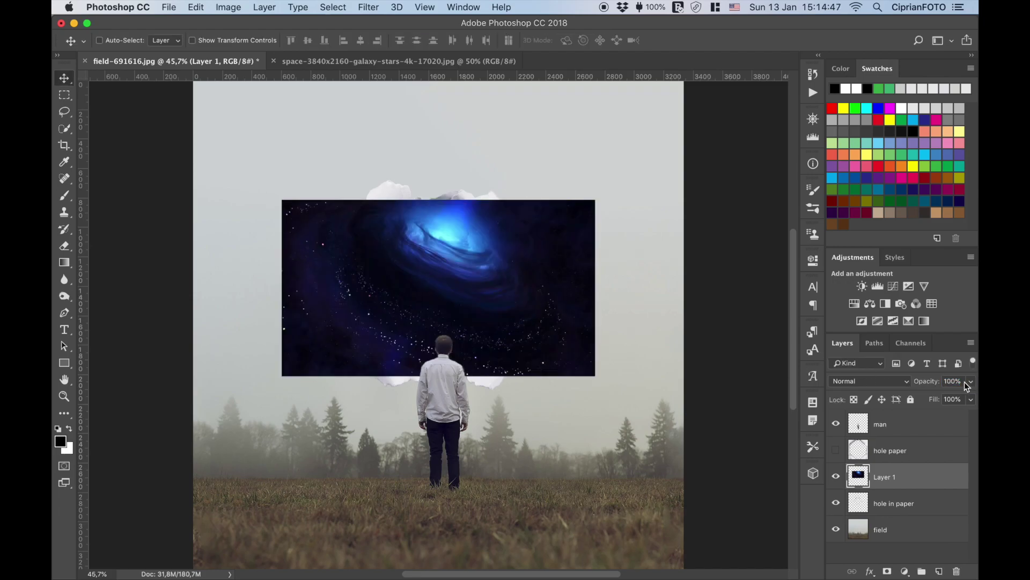
super+click(865, 501)
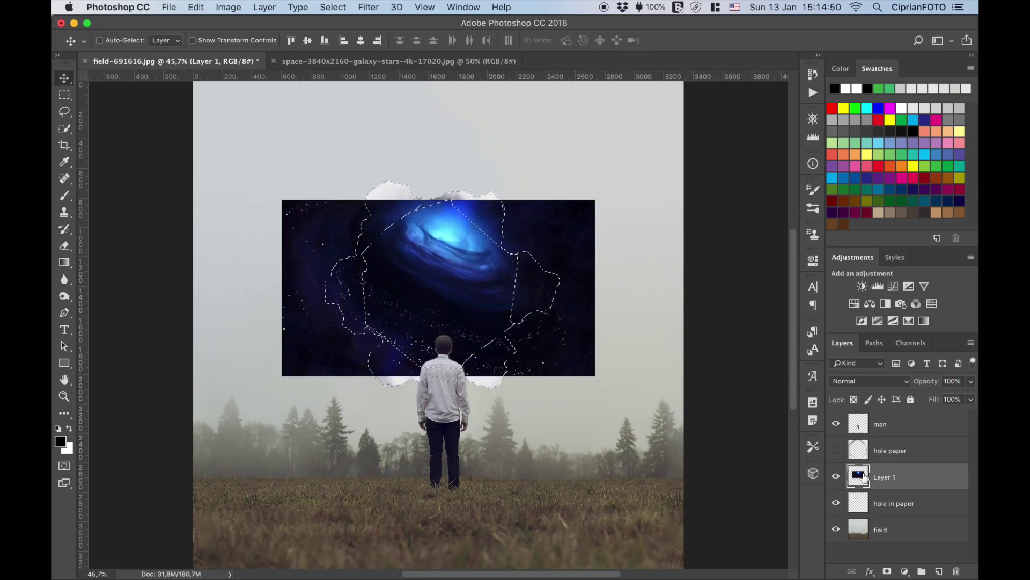
Step: Add an inverted mask to Layer 1 and erase galaxy outside the hole, then deselect
click(889, 573)
key(super+i)
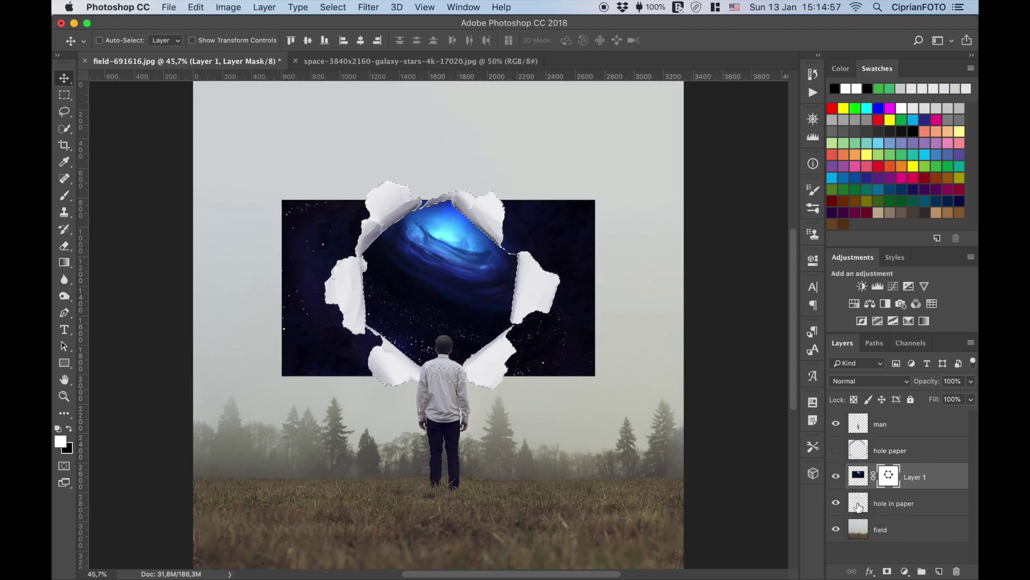
key(shift+super+i)
key(e)
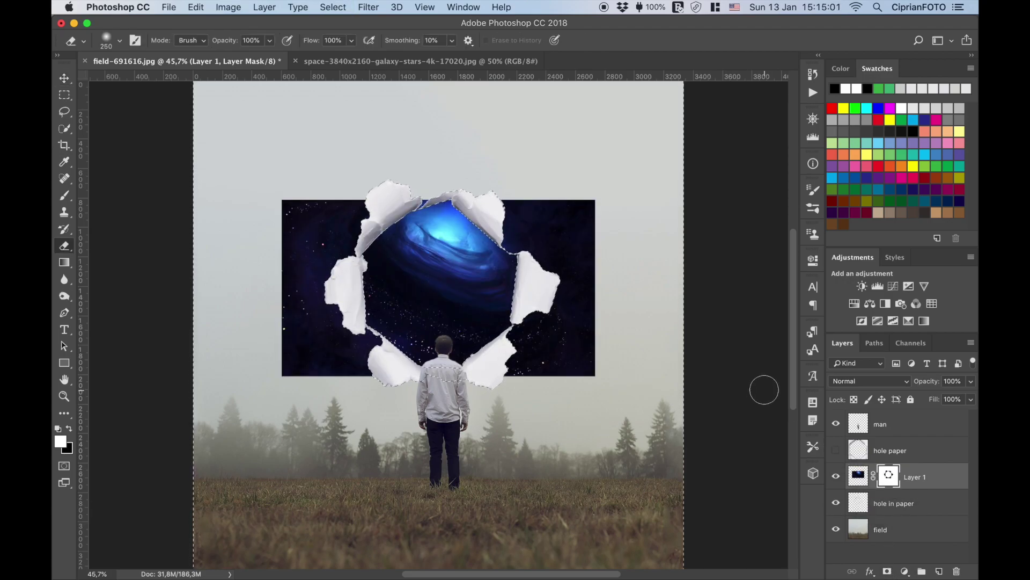
mouse_move(583, 344)
mouse_down()
mouse_move(585, 372)
mouse_move(529, 334)
mouse_move(579, 336)
mouse_move(585, 204)
mouse_move(563, 301)
mouse_move(529, 324)
mouse_move(568, 201)
mouse_move(526, 185)
mouse_up()
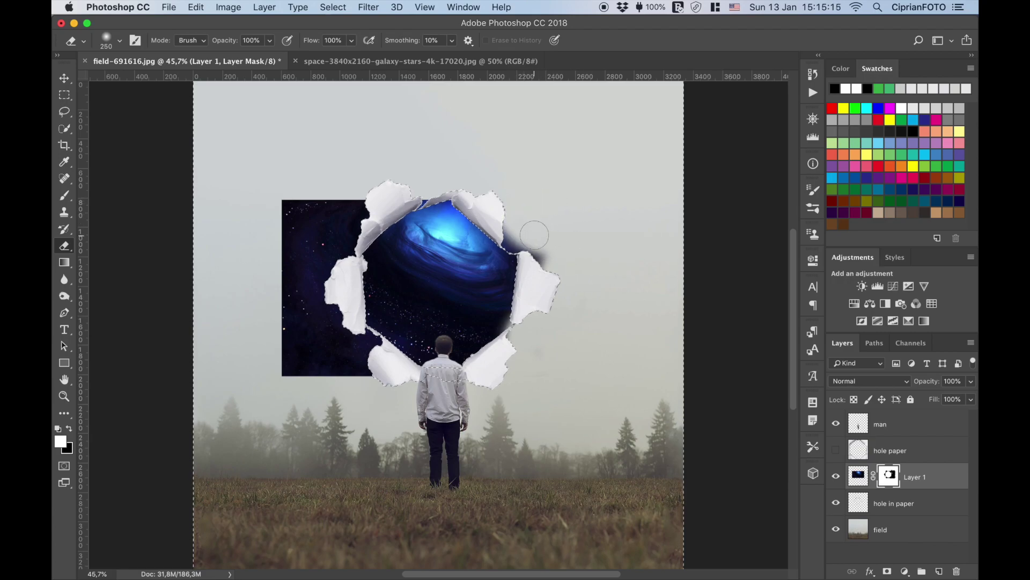
mouse_move(363, 196)
mouse_down()
mouse_move(304, 211)
mouse_move(288, 322)
mouse_move(356, 369)
mouse_move(329, 346)
mouse_move(325, 360)
mouse_move(343, 344)
mouse_move(322, 322)
mouse_move(338, 312)
mouse_up()
key(bracketleft)
key(bracketleft)
key(bracketleft)
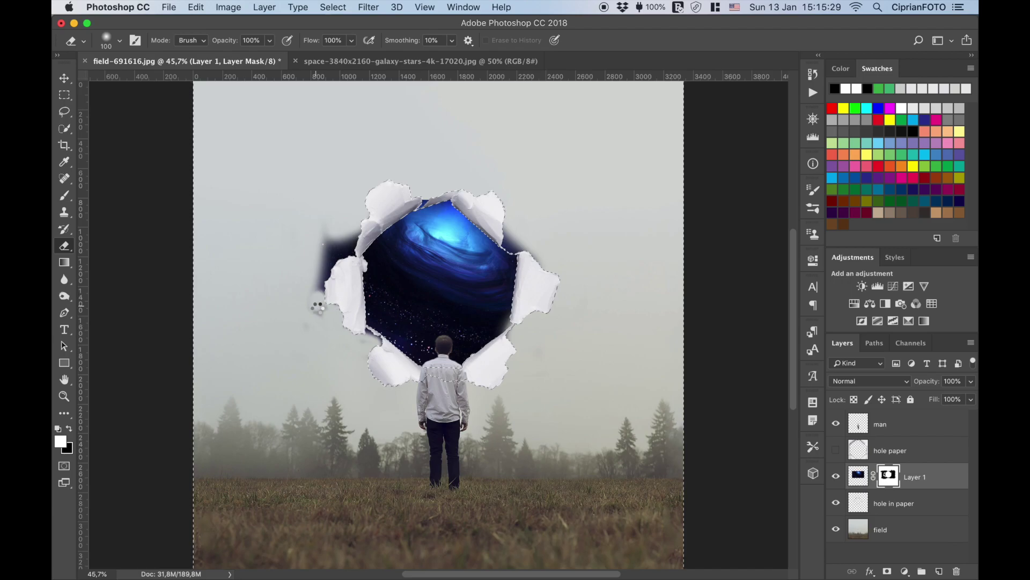
mouse_move(327, 238)
mouse_down()
mouse_move(325, 256)
mouse_move(343, 252)
mouse_up()
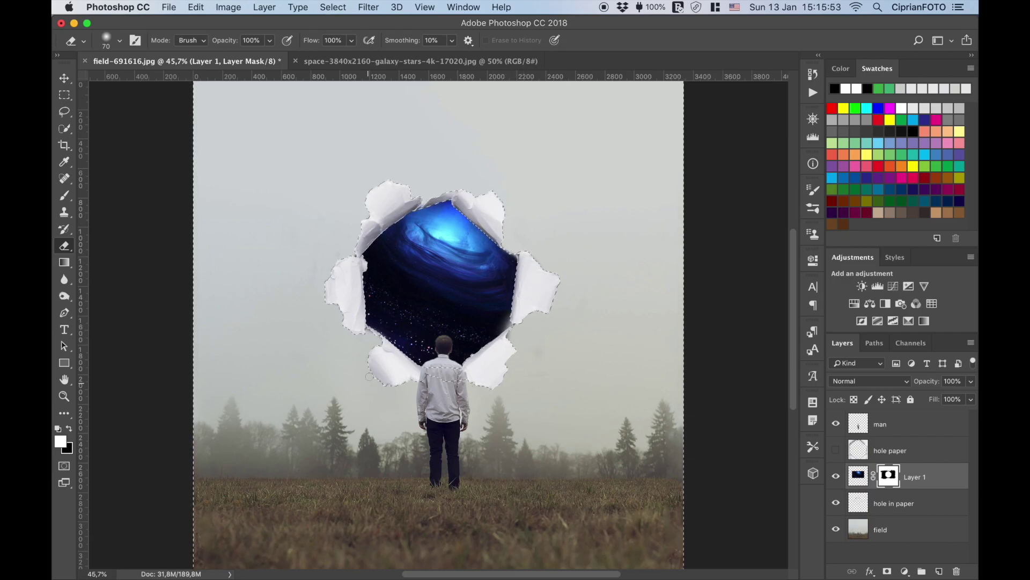
key(x)
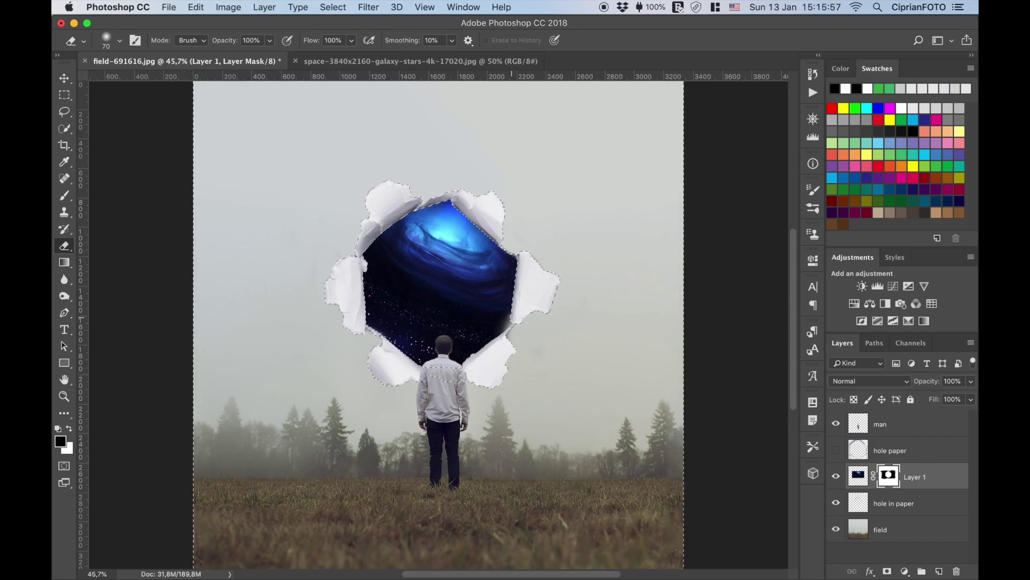
key(super+d)
Step: Add a Drop Shadow to hole in paper and convert it to its own layer
click(859, 507)
double_click(928, 508)
click(572, 332)
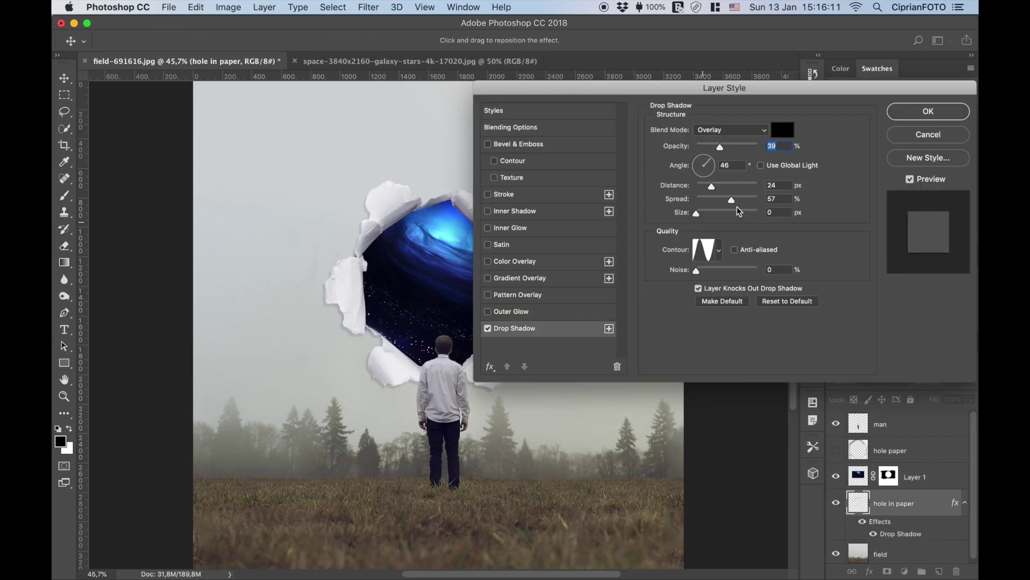
click(940, 117)
right_click(894, 529)
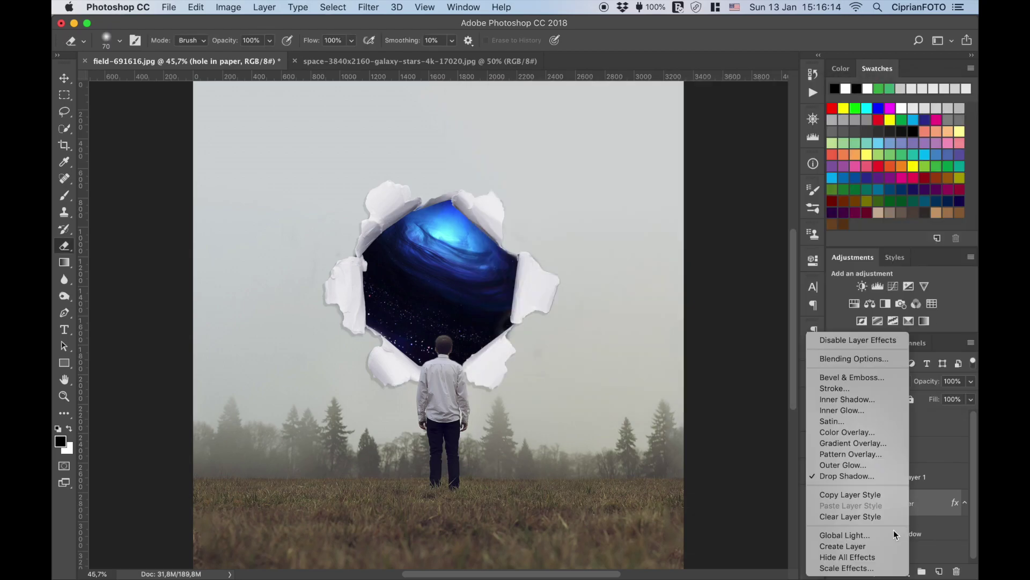
click(880, 542)
click(612, 215)
Step: Select the man layer and switch to the Burn tool
key(v)
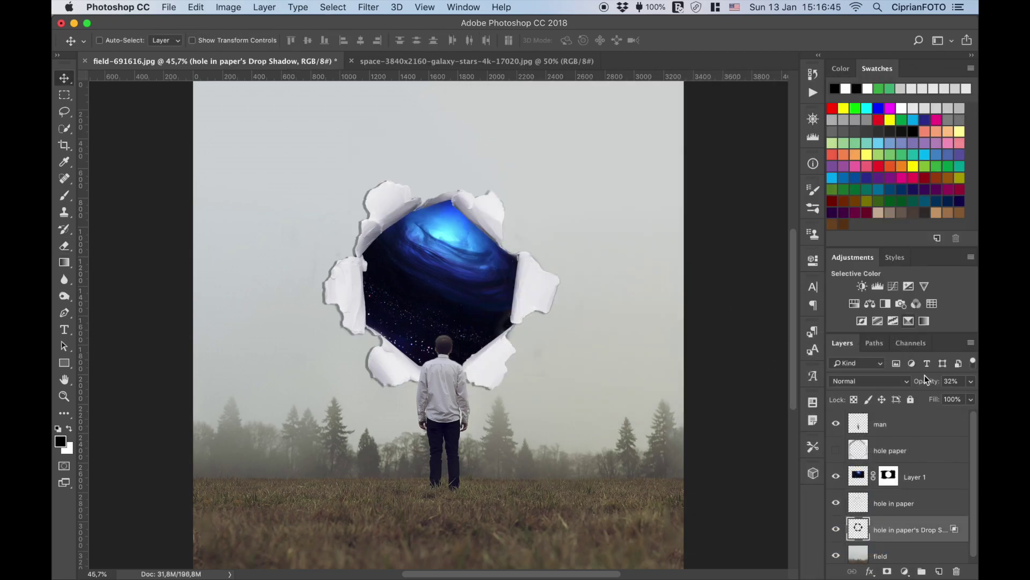
click(907, 424)
click(64, 295)
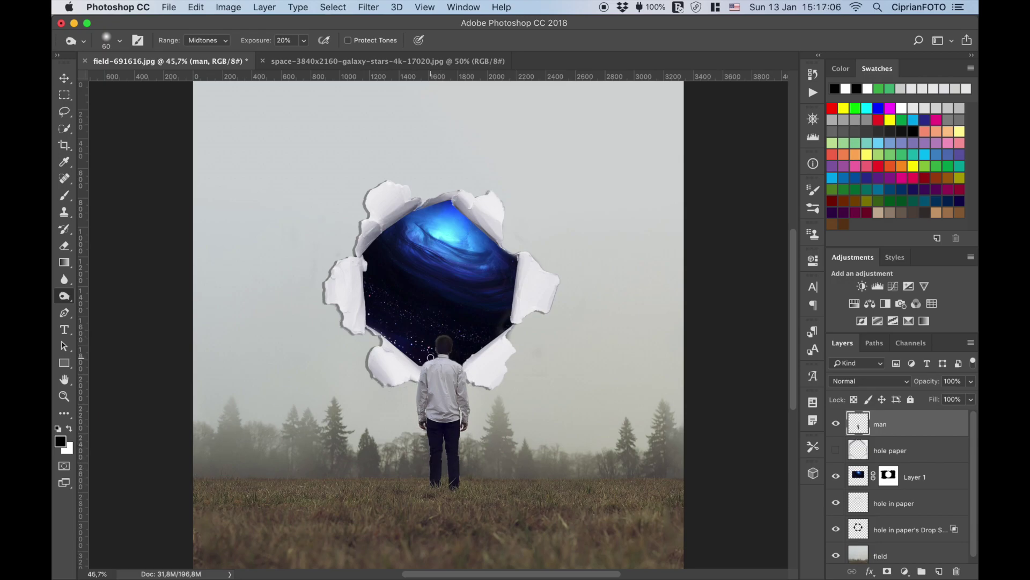
Step: Show the large hole paper frame and give it a 10 px Gaussian Blur
key(v)
click(836, 450)
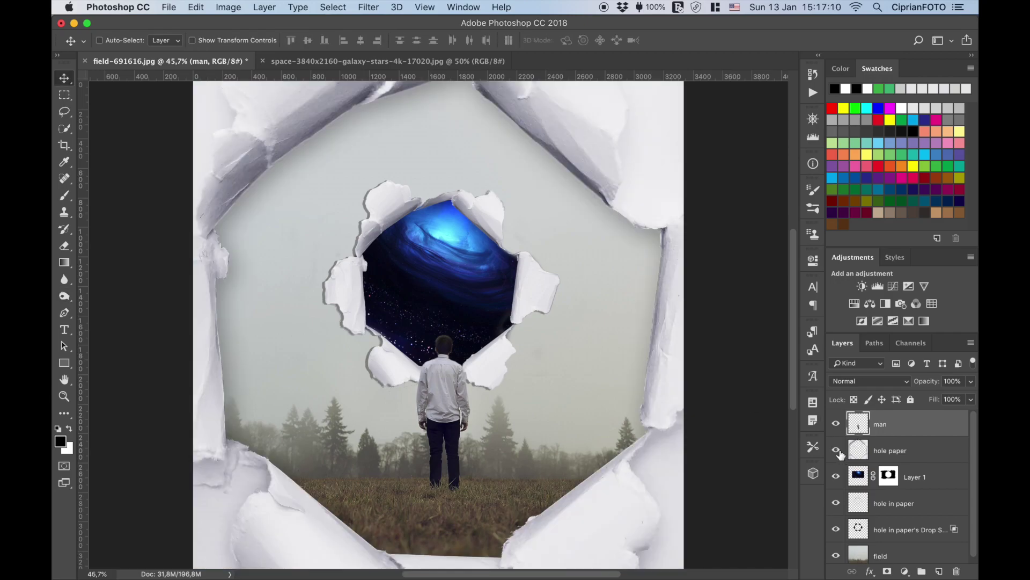
click(369, 7)
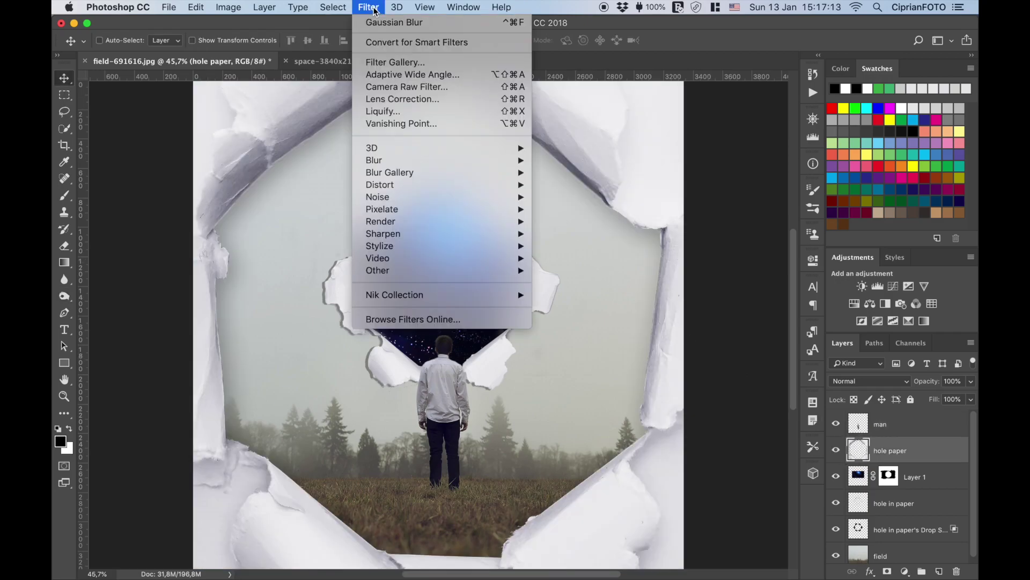
click(564, 211)
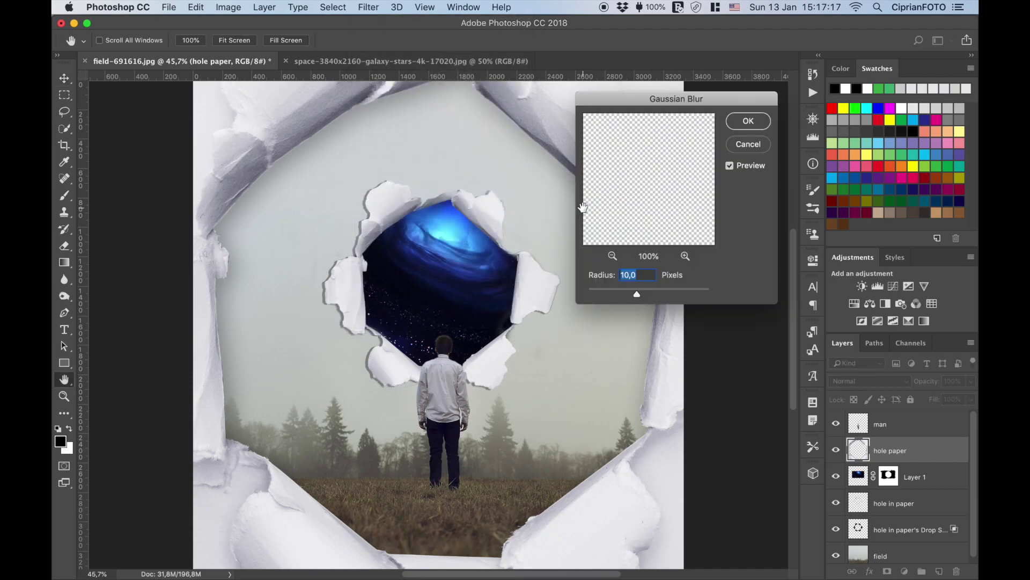
click(748, 121)
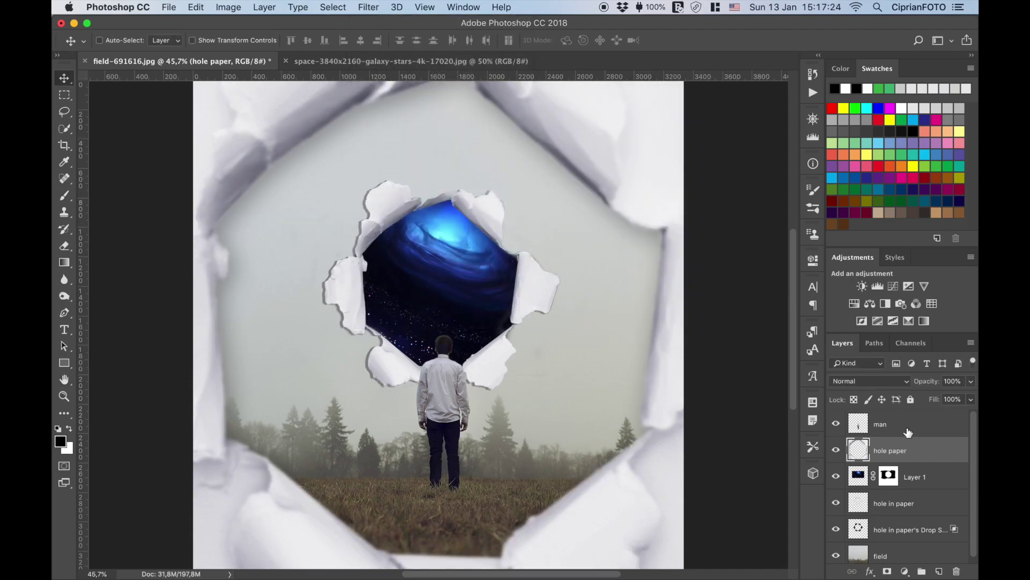
Step: Apply a 12 px Gaussian Blur to the galaxy layer, Layer 1
click(859, 478)
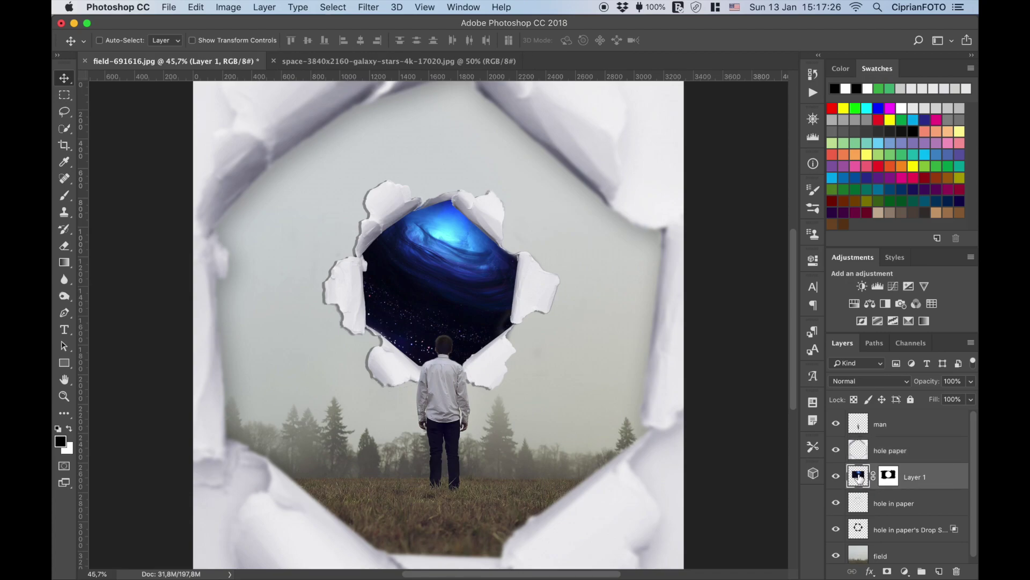
click(369, 7)
mouse_move(442, 160)
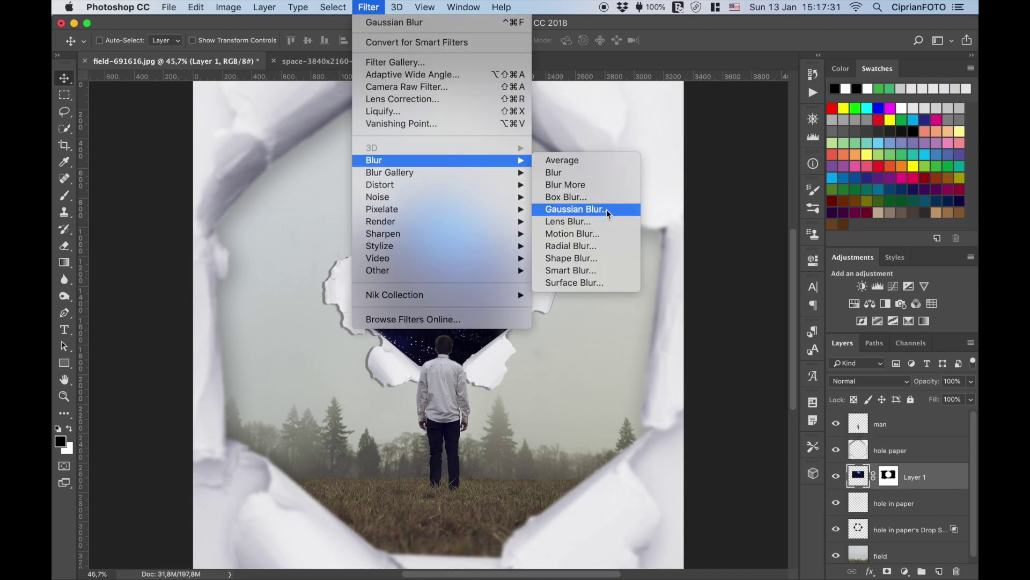
click(608, 210)
text(1)
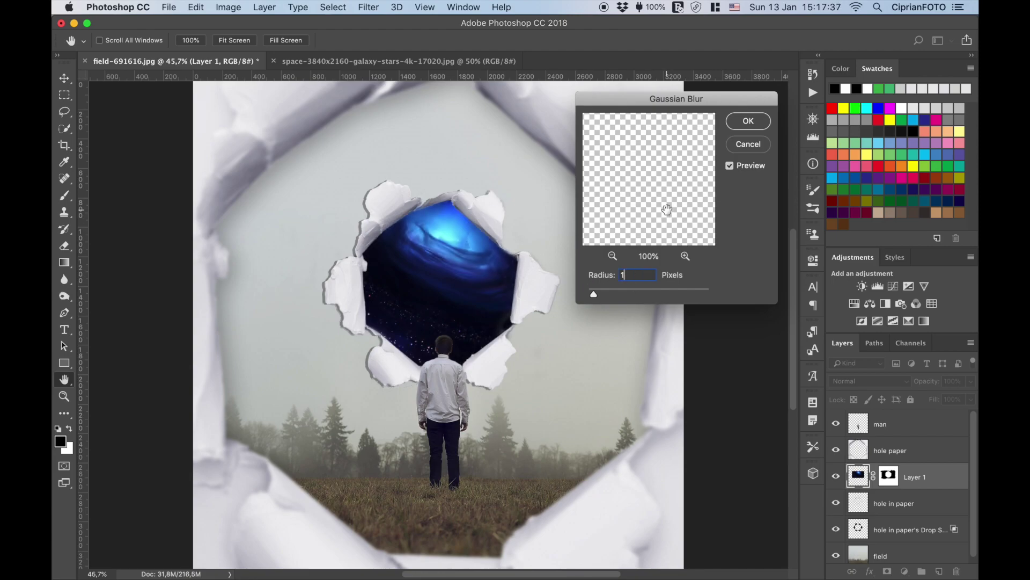
text(2)
click(744, 124)
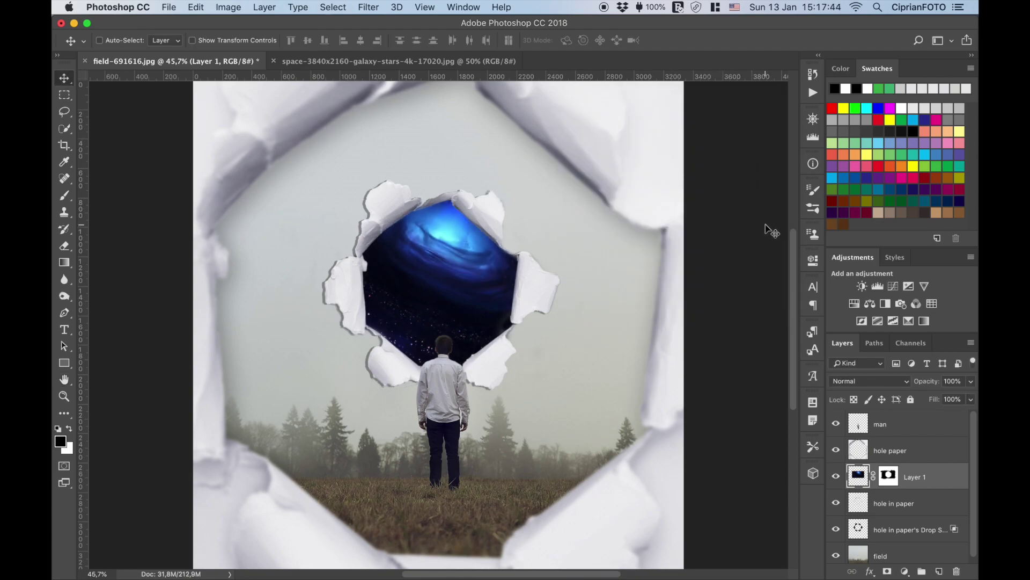
Step: Burn the man layer with the Range set to Highlights, then select all layers
click(857, 430)
click(64, 296)
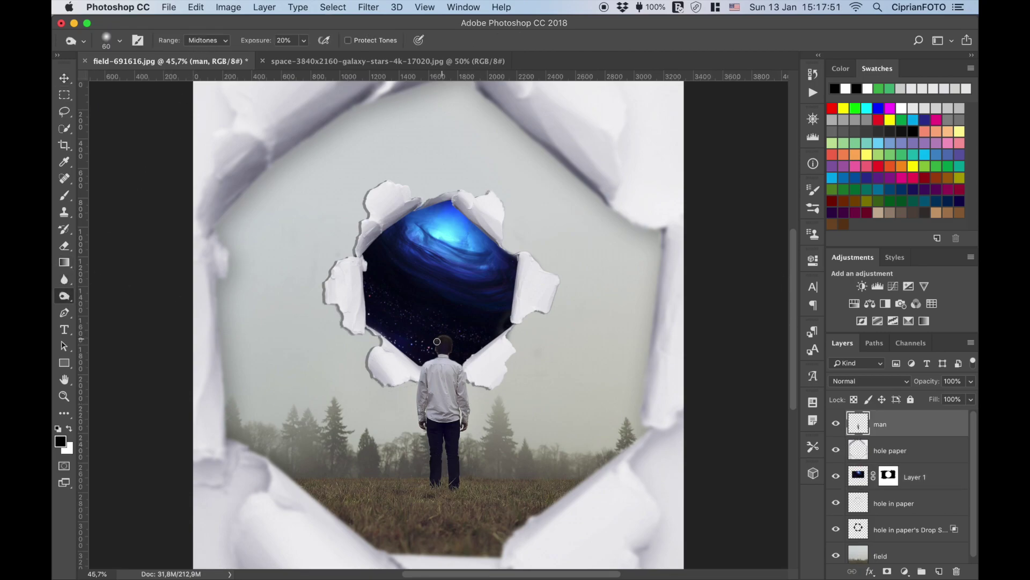
click(209, 41)
key(v)
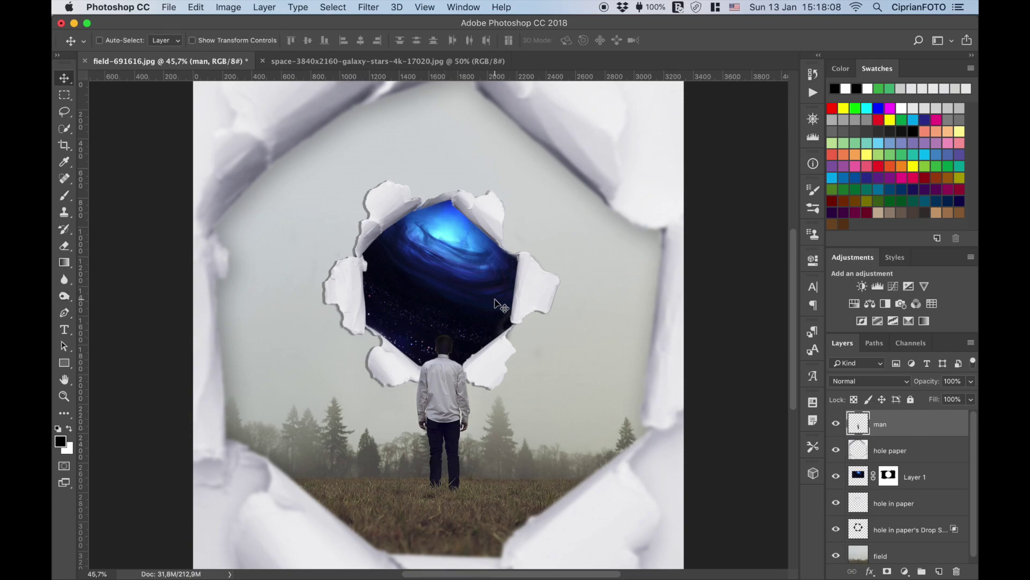
key(ctrl+alt+a)
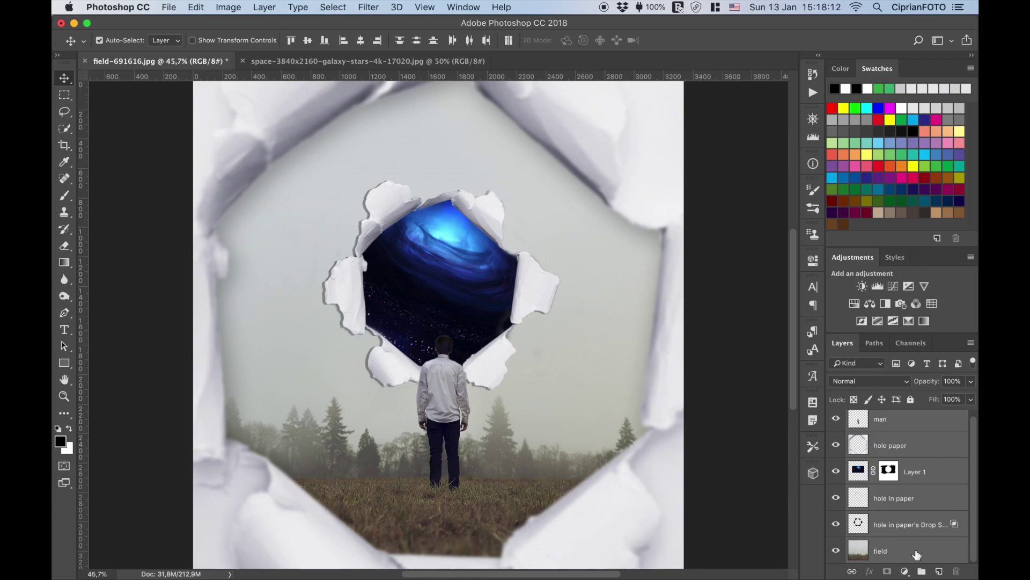
Step: Group all layers, stamp a merged copy on top, and open the Camera Raw Filter
key(ctrl+g)
key(ctrl+alt+shift+e)
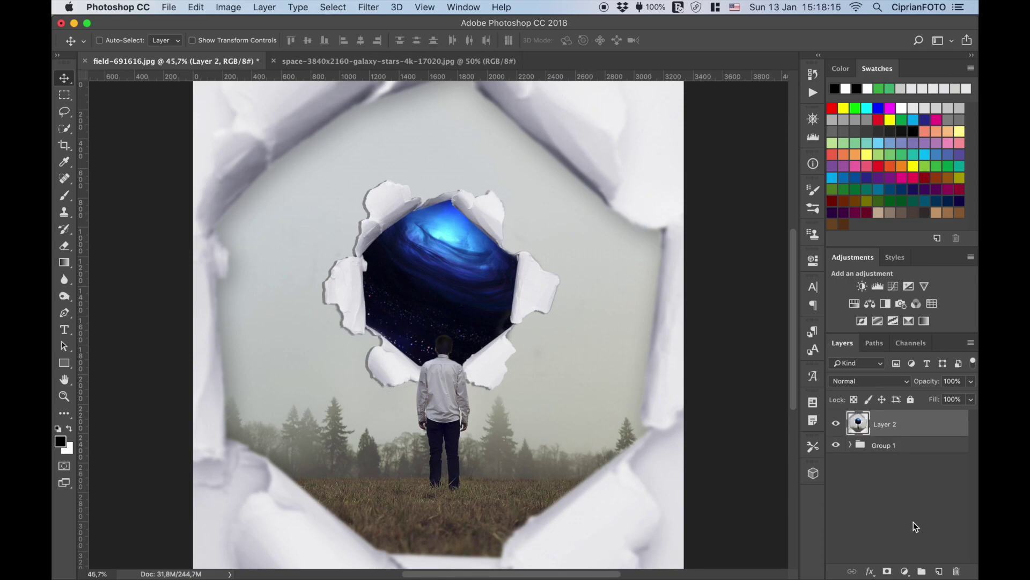
click(372, 10)
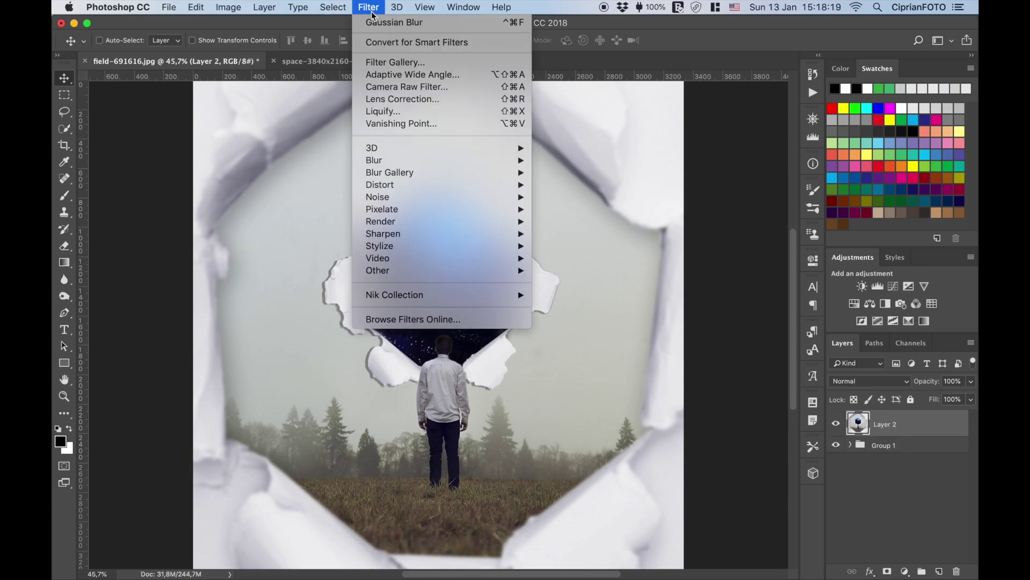
click(458, 87)
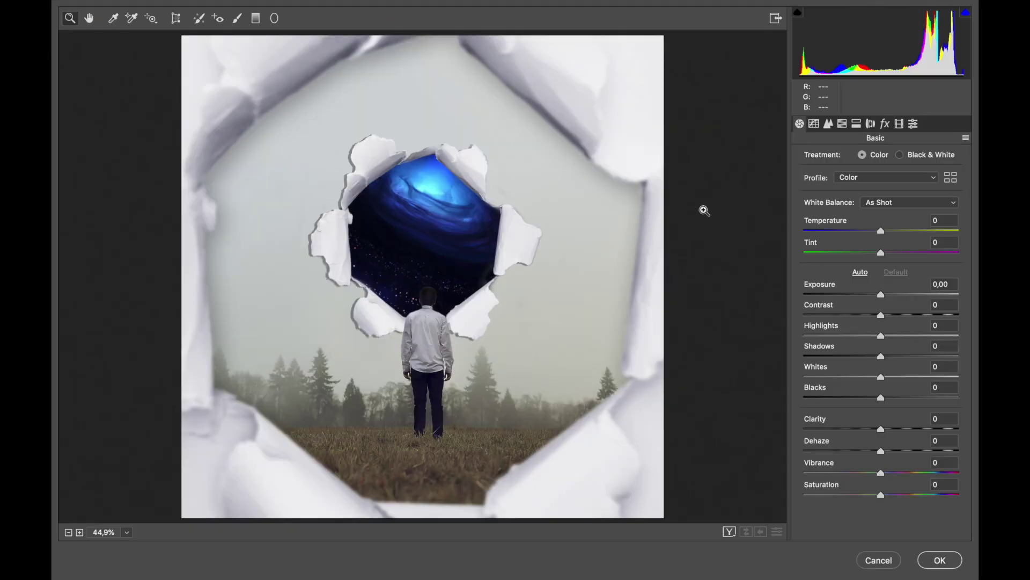
Step: Raise Clarity and Dehaze, lower Vibrance and Saturation, and add a vignette and grain
drag(881, 429, 895, 452)
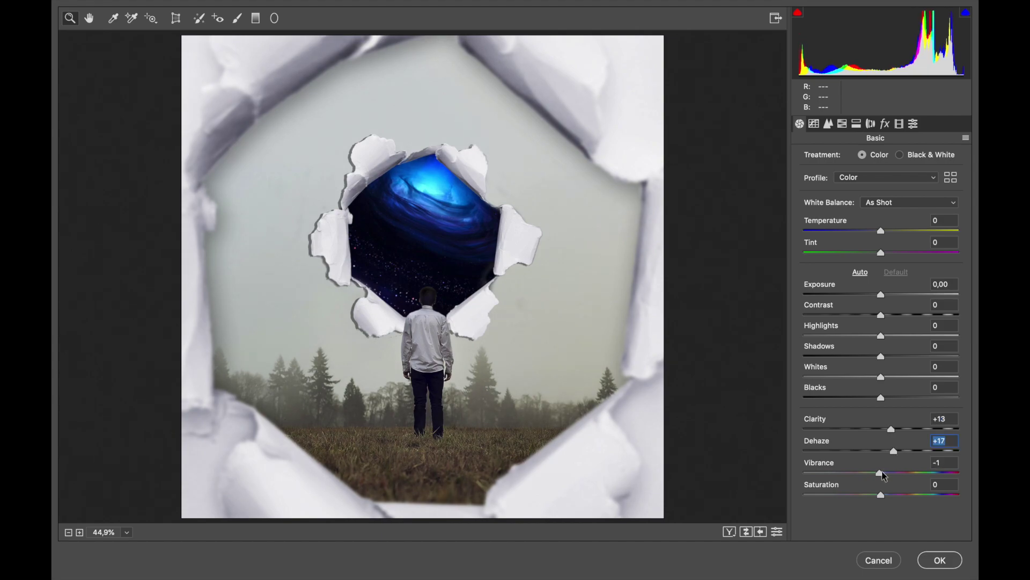
mouse_move(886, 476)
mouse_down()
mouse_move(876, 476)
mouse_move(877, 496)
mouse_up()
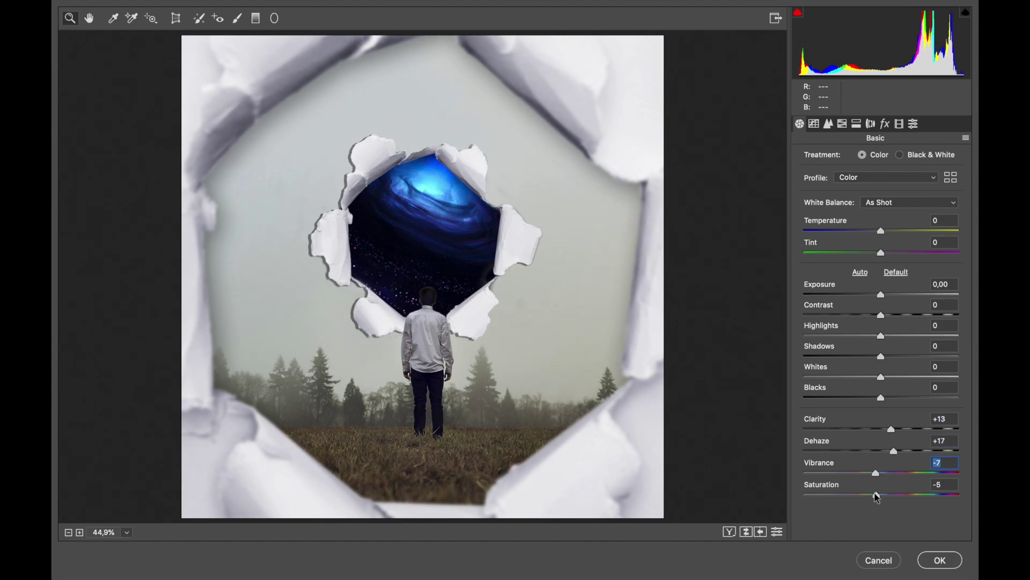
click(885, 124)
drag(880, 294, 864, 296)
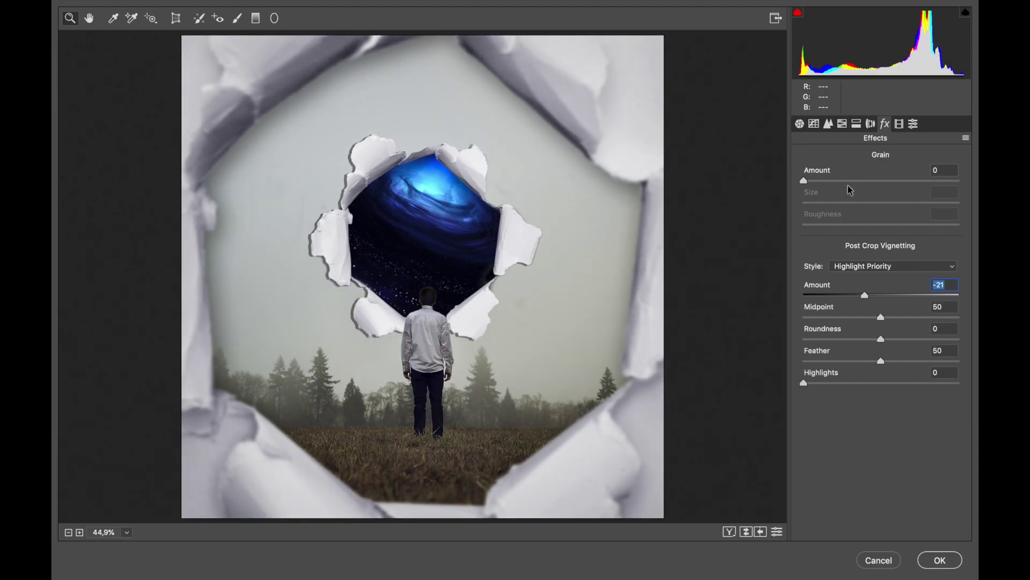
drag(803, 181, 850, 180)
Step: Shape a Tone Curve with darker shadows, brighter midtones, lowered highlights, and apply it
click(815, 124)
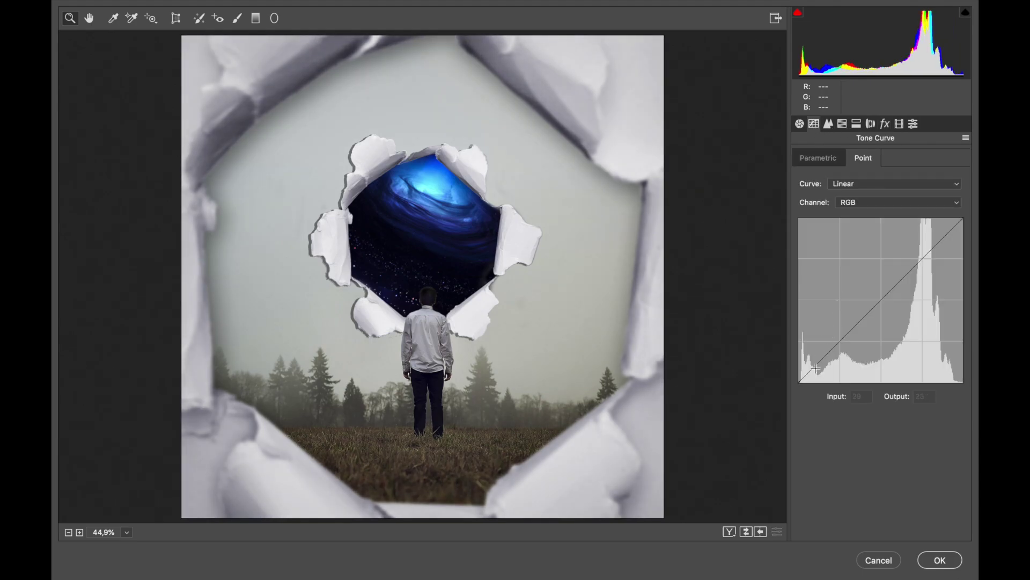
drag(815, 368, 835, 355)
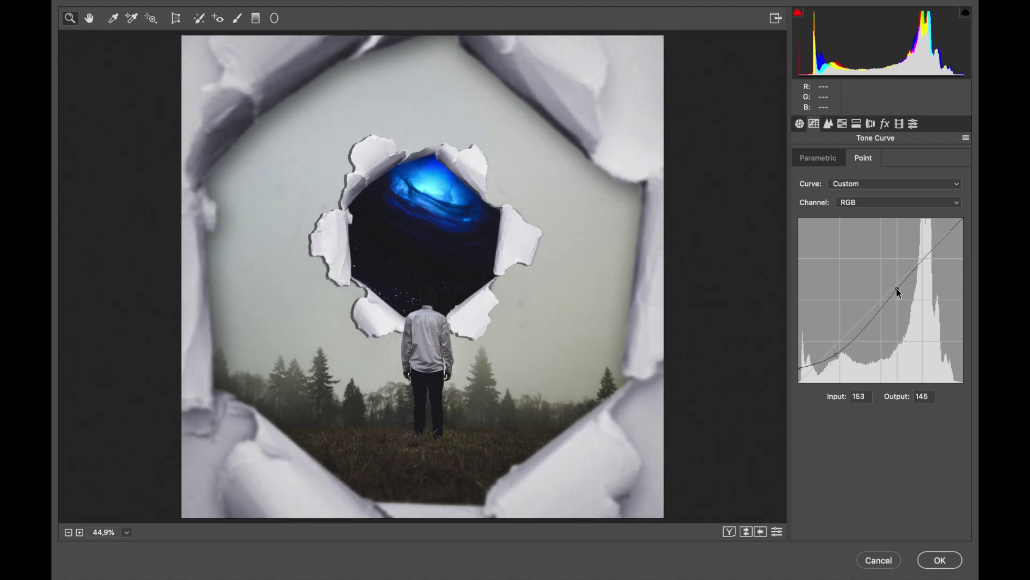
drag(899, 309, 894, 282)
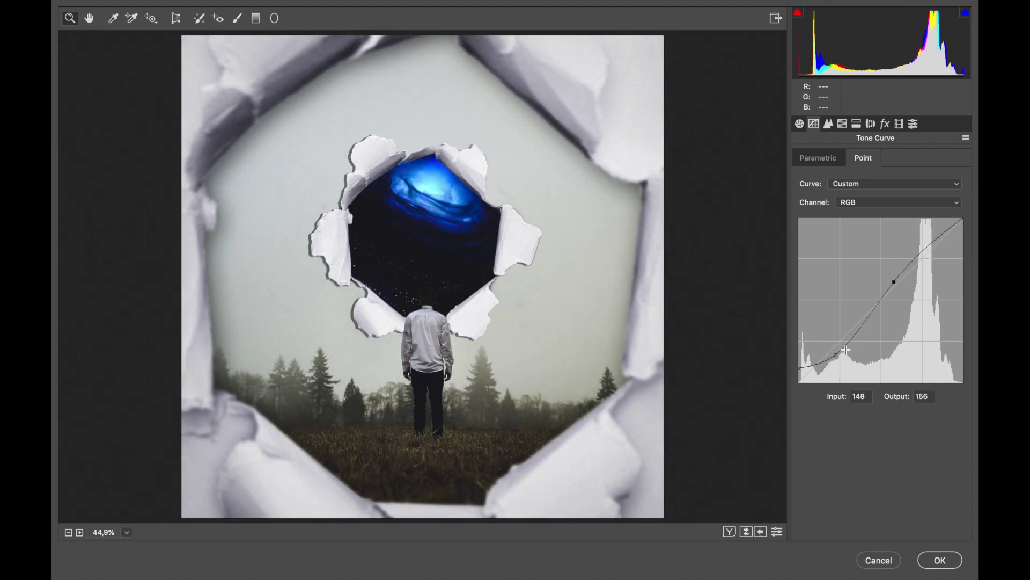
drag(839, 352, 835, 342)
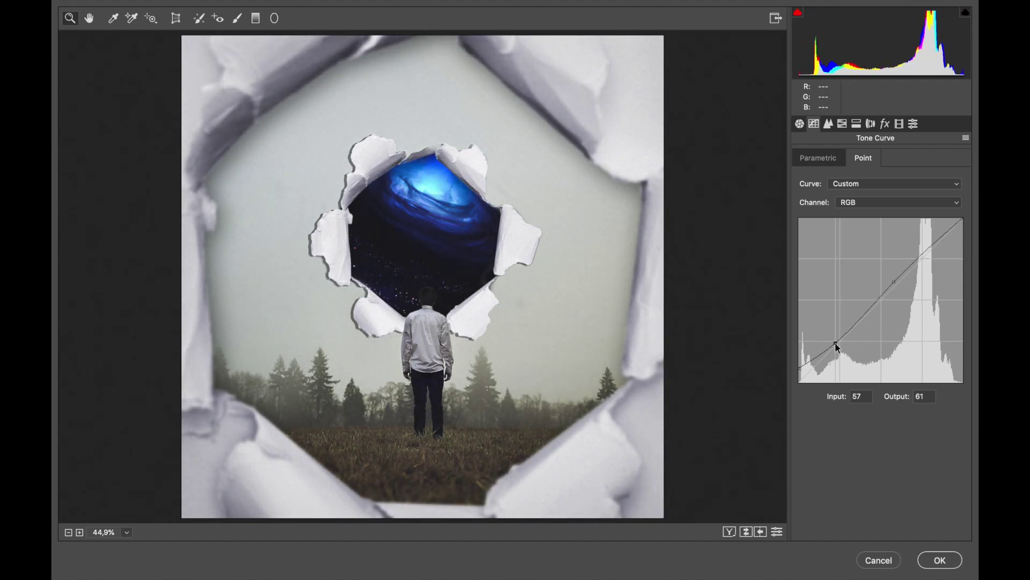
drag(963, 219, 966, 234)
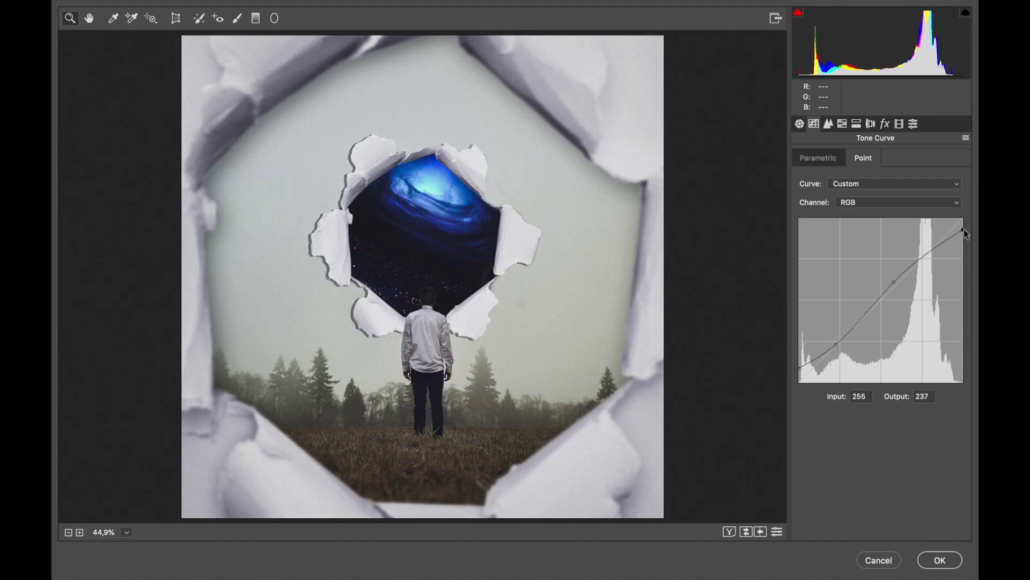
drag(894, 281, 900, 269)
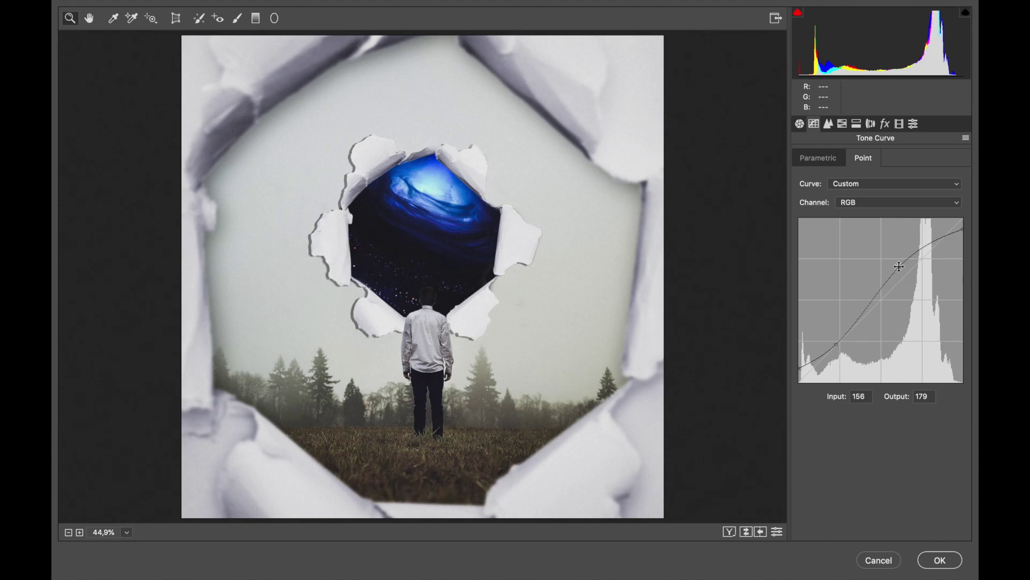
click(941, 559)
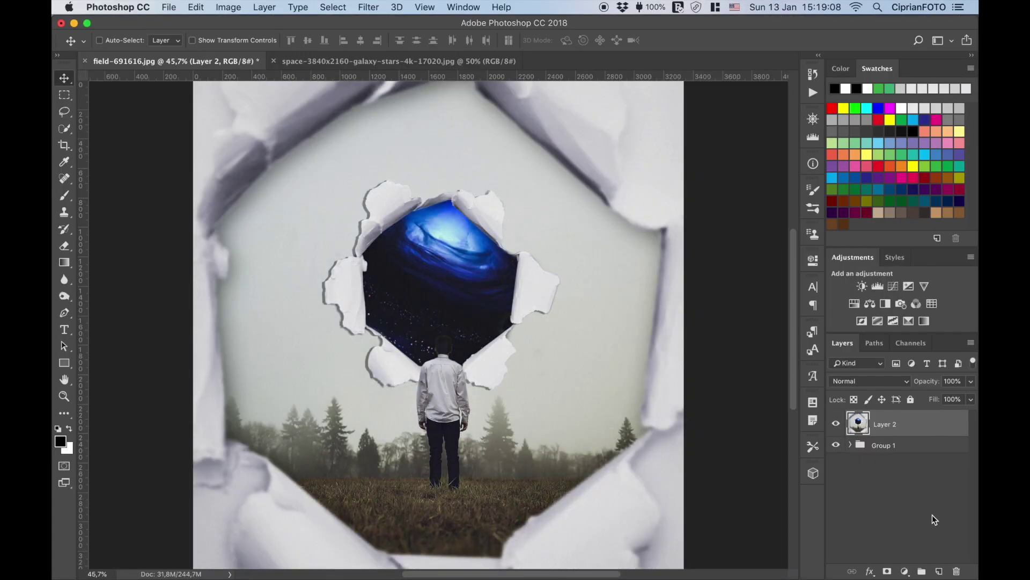